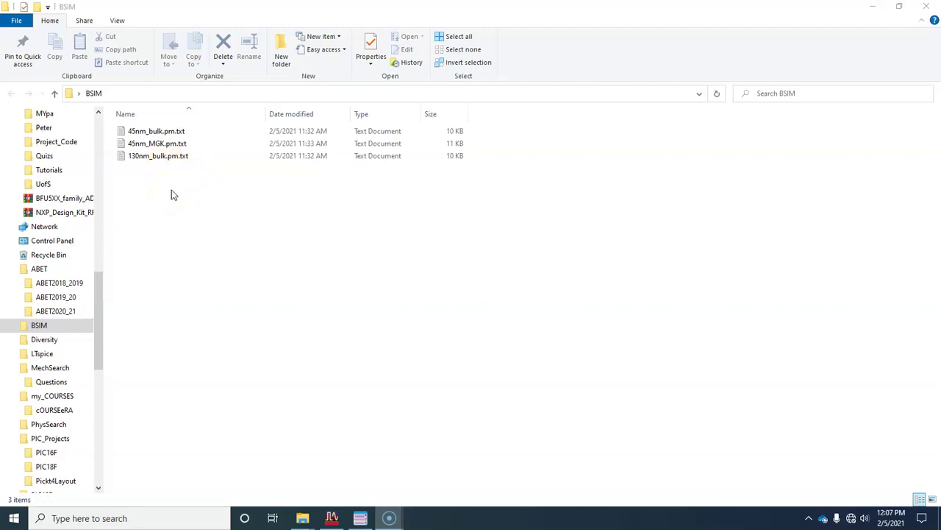
- Open 130nm_bulk.pm.txt from the BSIM folder in Notepad
{"action": "double_click", "coordinate": [140, 158]}
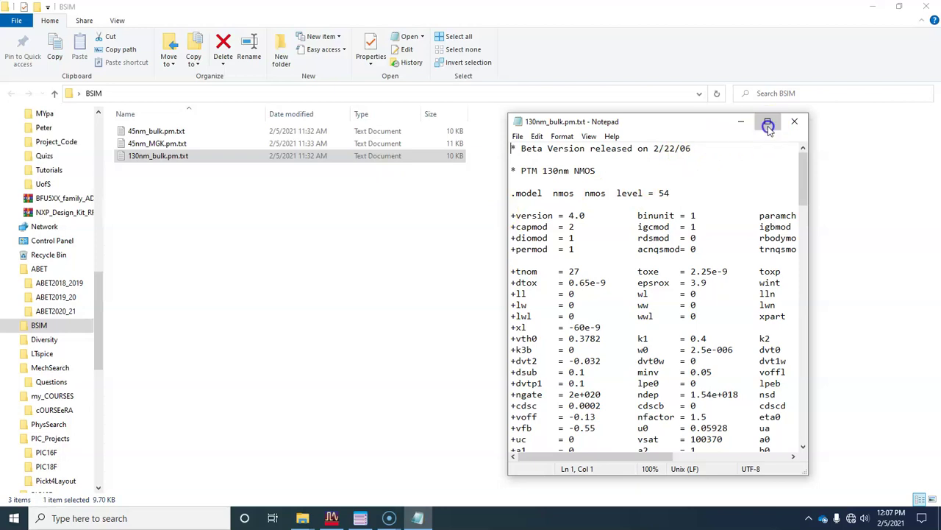
- Maximize Notepad and highlight the nmos model name and nmos type on the .model line
{"action": "left_click", "coordinate": [765, 126]}
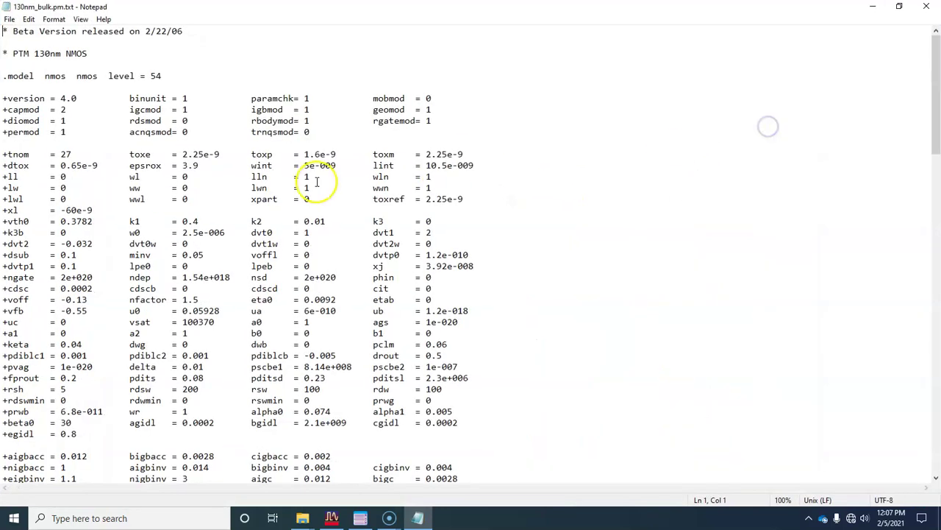
{"action": "double_click", "coordinate": [55, 77]}
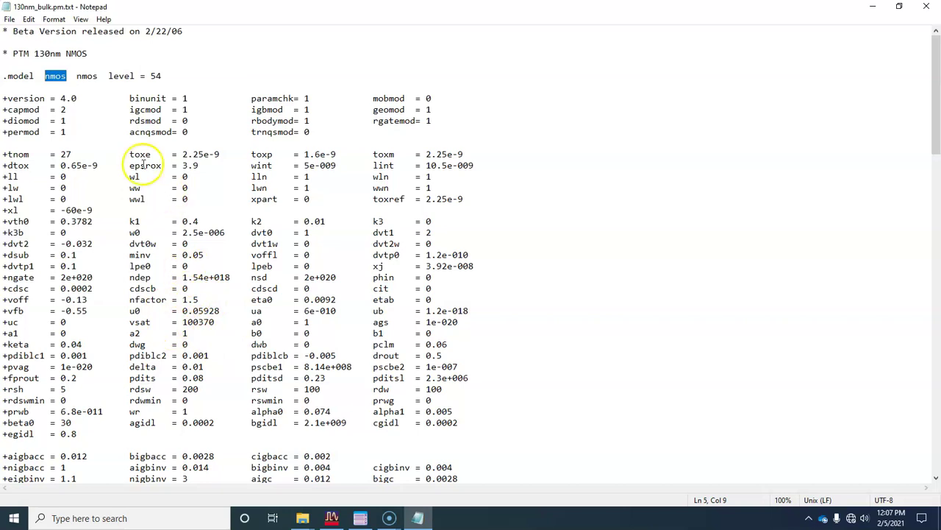
{"action": "left_click", "coordinate": [92, 75]}
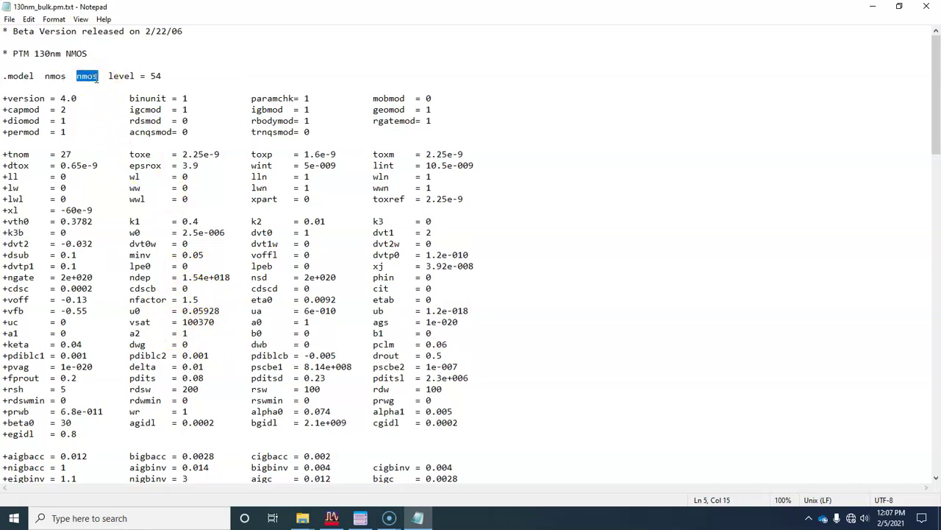
{"action": "left_click", "coordinate": [65, 76]}
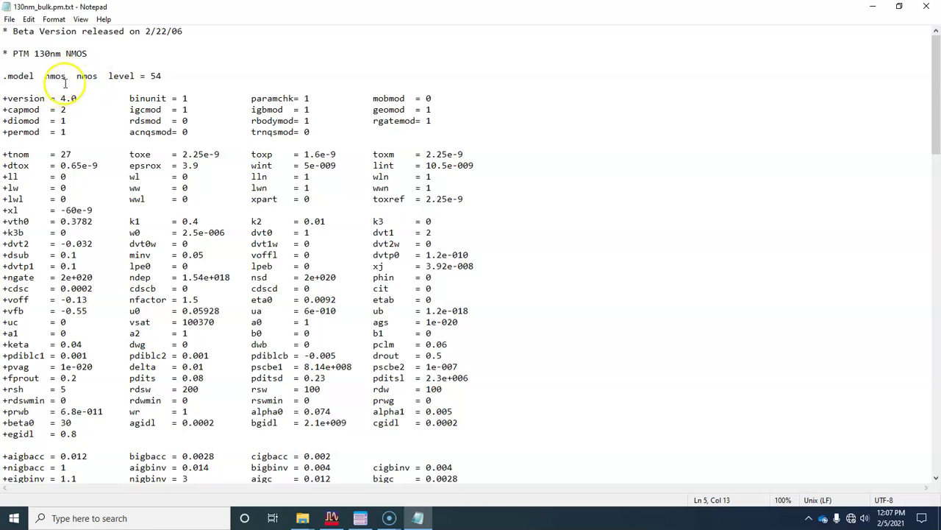
{"action": "left_click_drag", "start_coordinate": [66, 76], "coordinate": [54, 78]}
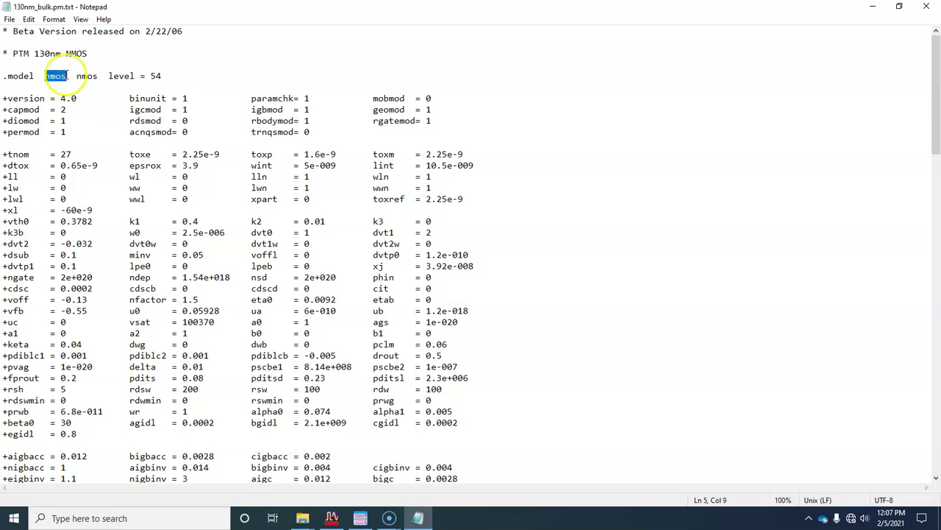
{"action": "scroll", "coordinate": [236, 168], "scroll_direction": "down", "scroll_amount": 20}
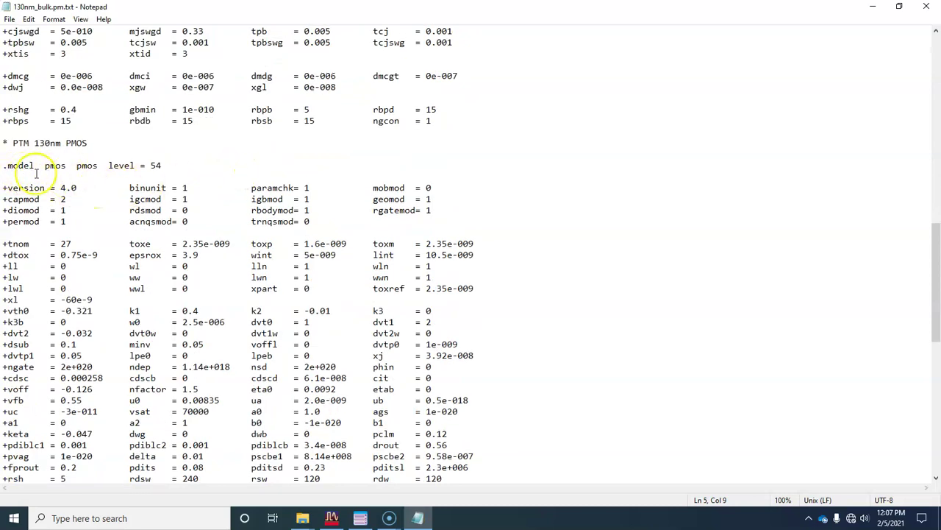
- Point out the pmos name and type on the '.model pmos pmos' line, then close Notepad
{"action": "left_click", "coordinate": [81, 165]}
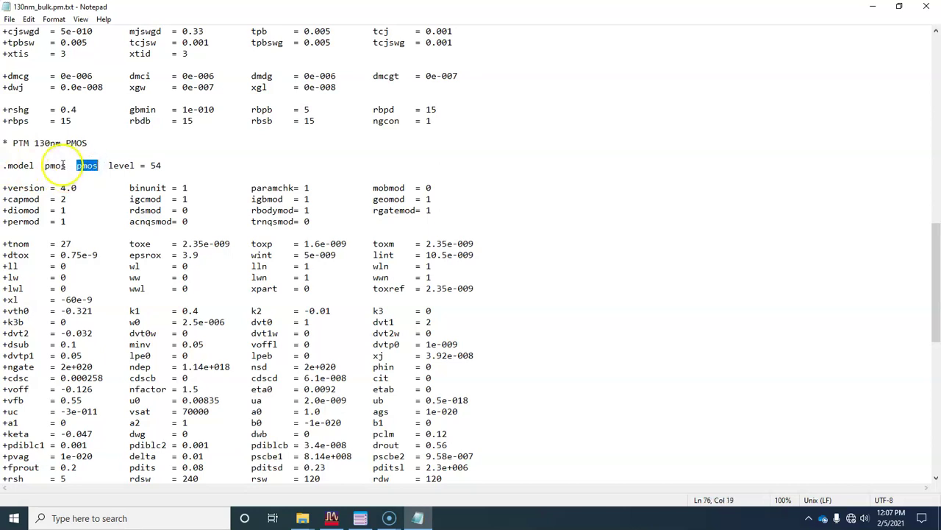
{"action": "left_click", "coordinate": [64, 165]}
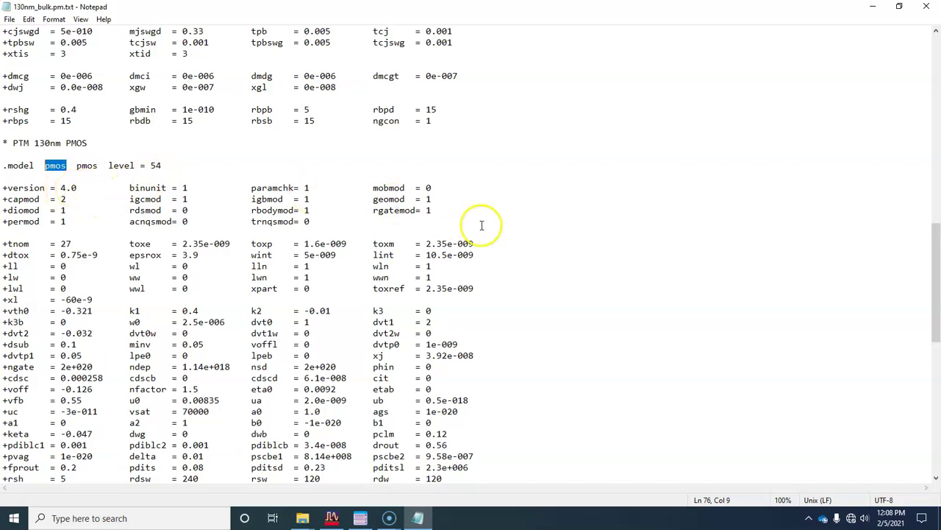
{"action": "scroll", "coordinate": [518, 232], "scroll_direction": "up", "scroll_amount": 20}
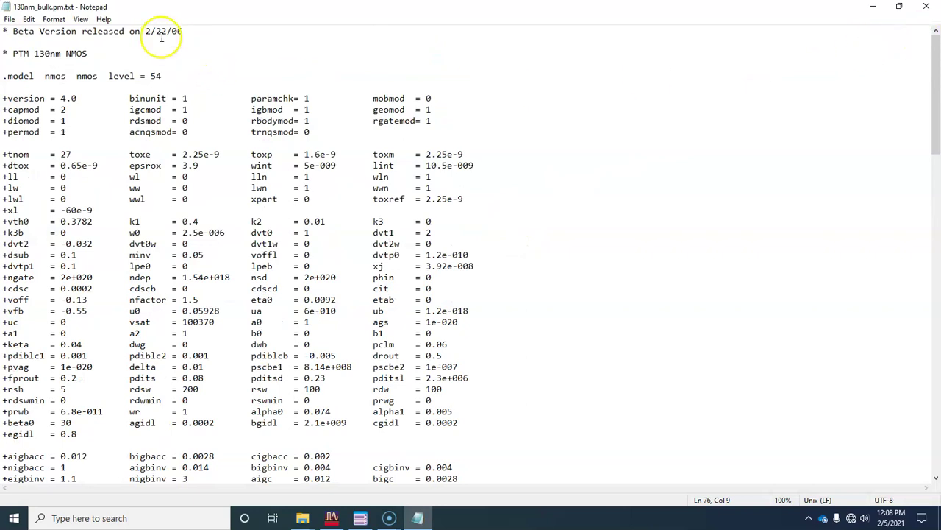
{"action": "left_click", "coordinate": [926, 6]}
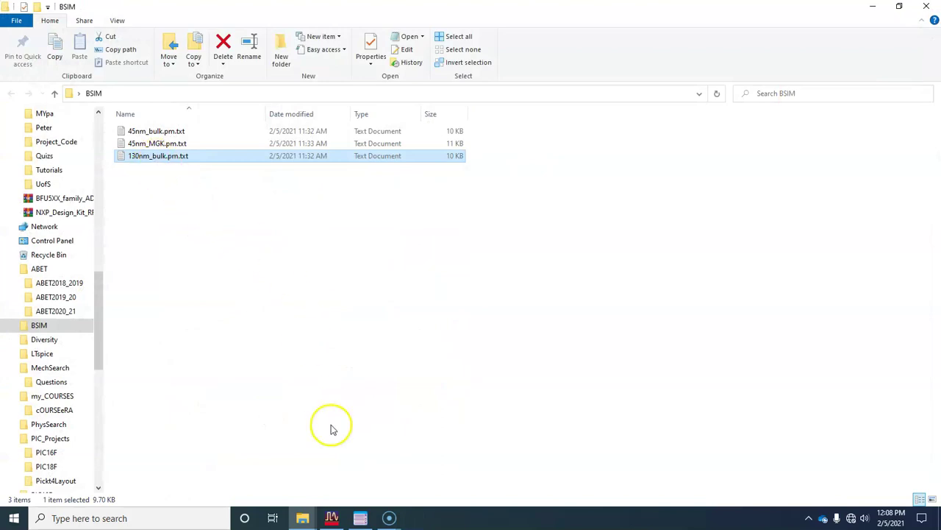
- In ADS, create a new empty schematic named cell_2
{"action": "left_click", "coordinate": [331, 518]}
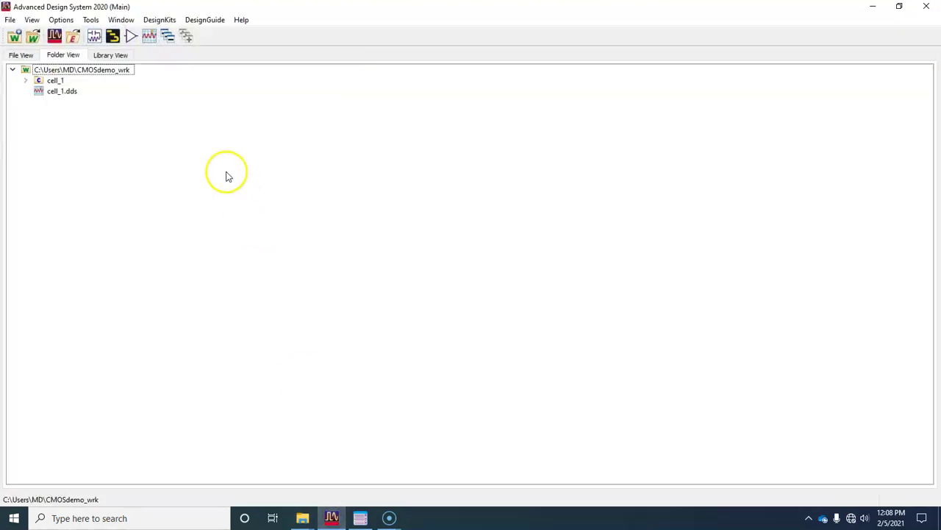
{"action": "left_click", "coordinate": [94, 36]}
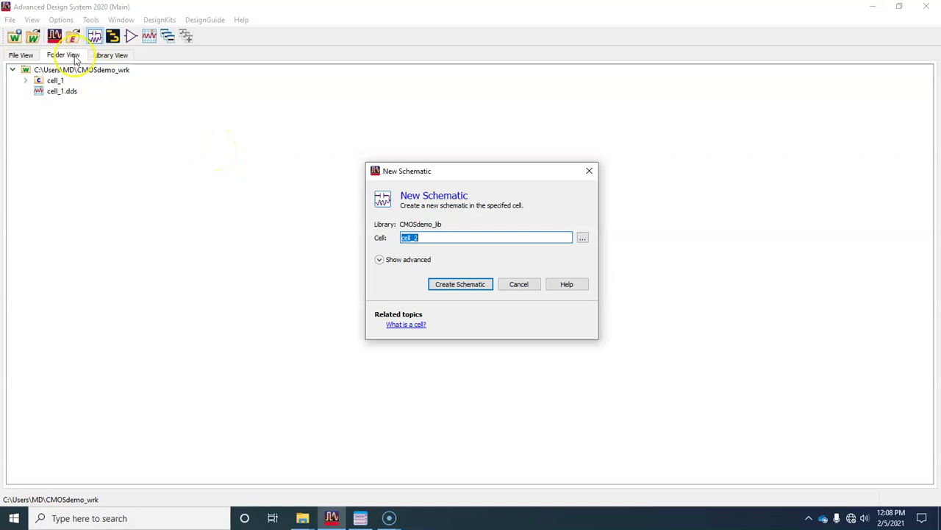
{"action": "left_click", "coordinate": [462, 286]}
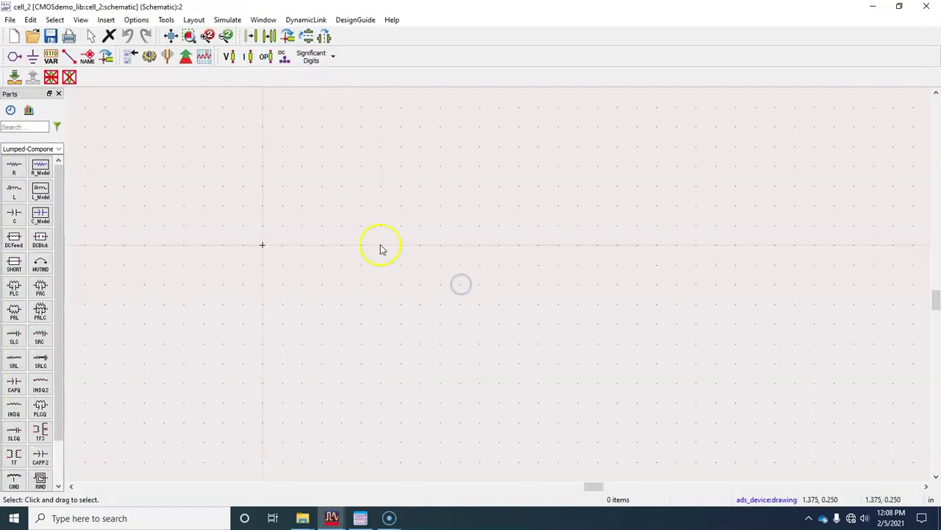
- Switch the Parts palette to Devices-MOS
{"action": "left_click", "coordinate": [59, 149]}
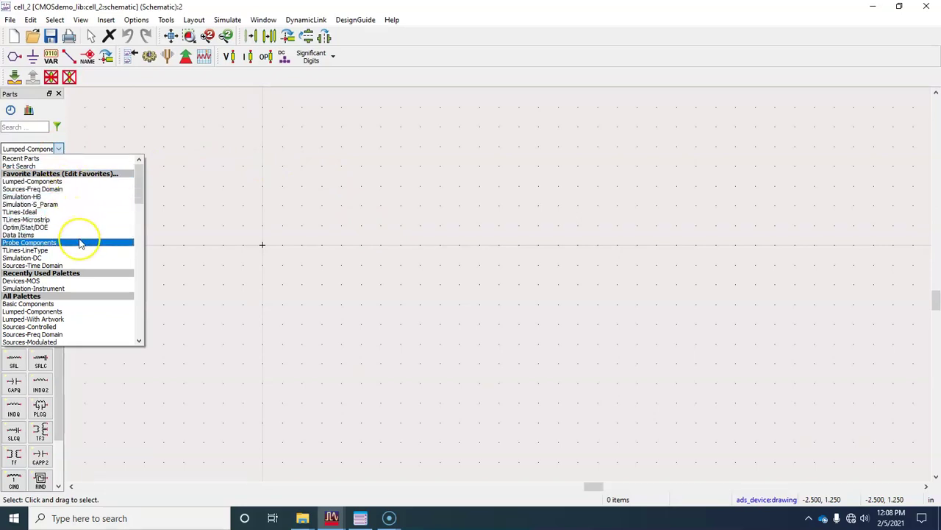
{"action": "scroll", "coordinate": [81, 244], "scroll_direction": "down", "scroll_amount": 10}
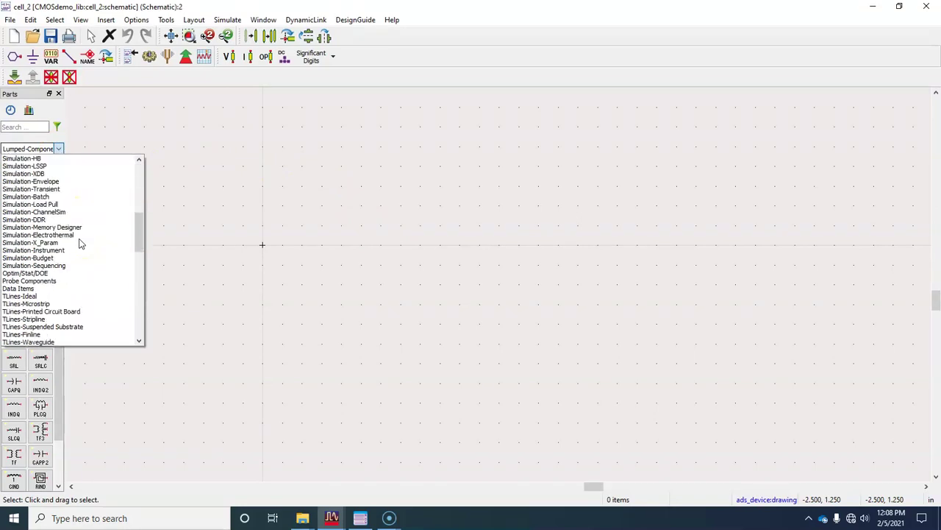
{"action": "scroll", "coordinate": [107, 270], "scroll_direction": "down", "scroll_amount": 7}
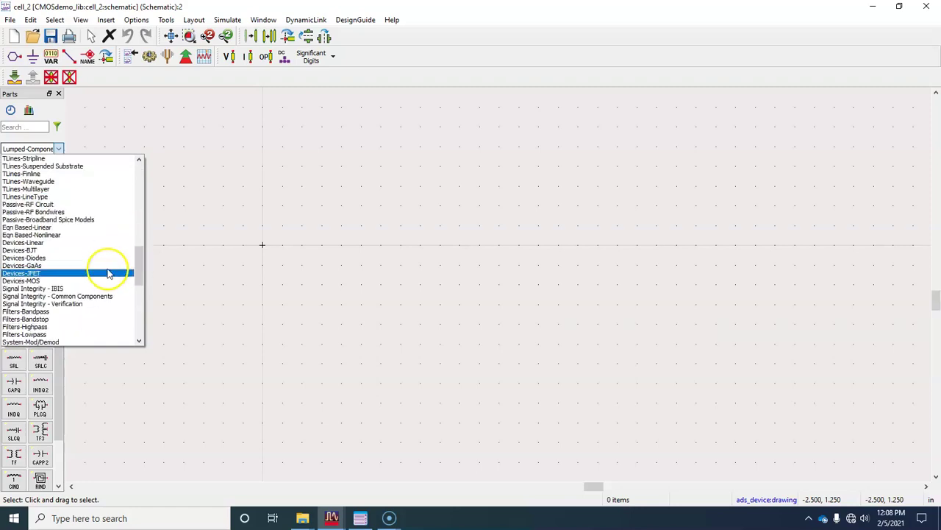
{"action": "left_click", "coordinate": [52, 281]}
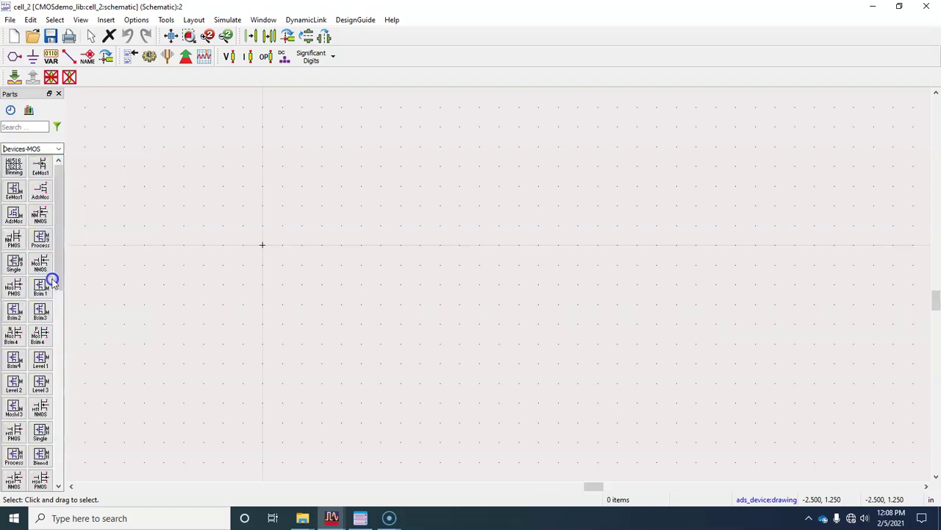
- Place an MM9_NMOS transistor and an MM9_PMOS transistor directly above it
{"action": "left_click", "coordinate": [42, 215]}
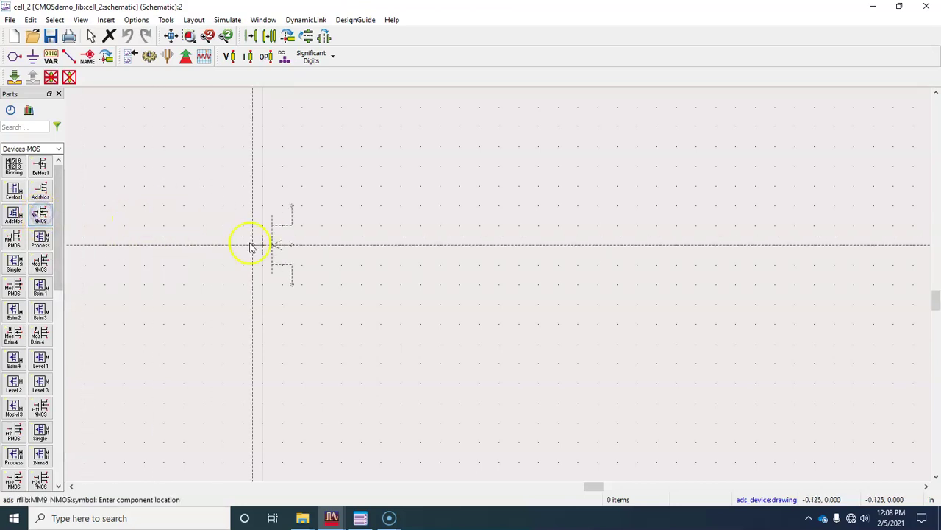
{"action": "left_click", "coordinate": [421, 335]}
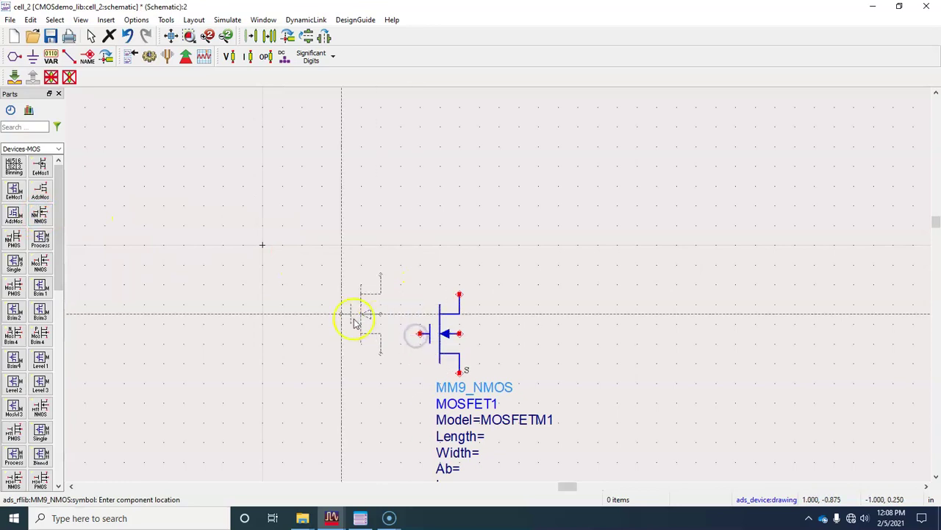
{"action": "key", "text": "Escape"}
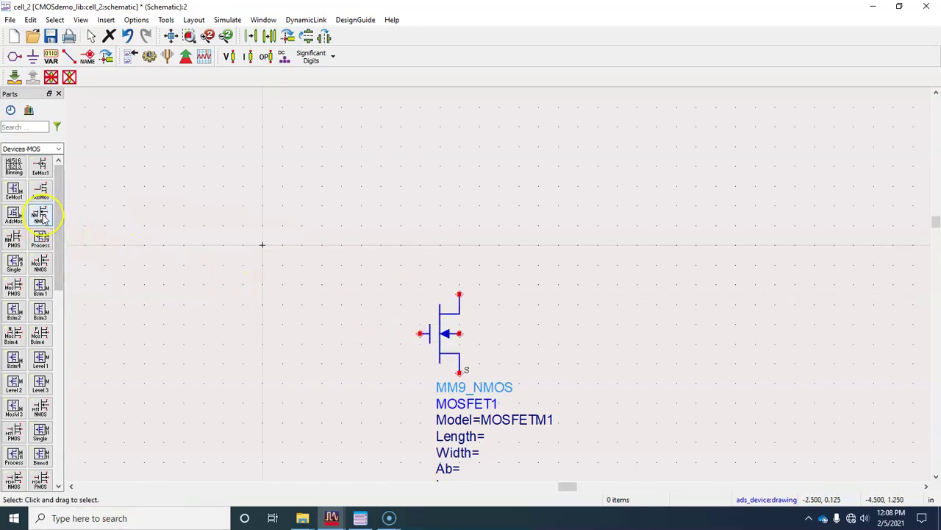
{"action": "left_click", "coordinate": [12, 240]}
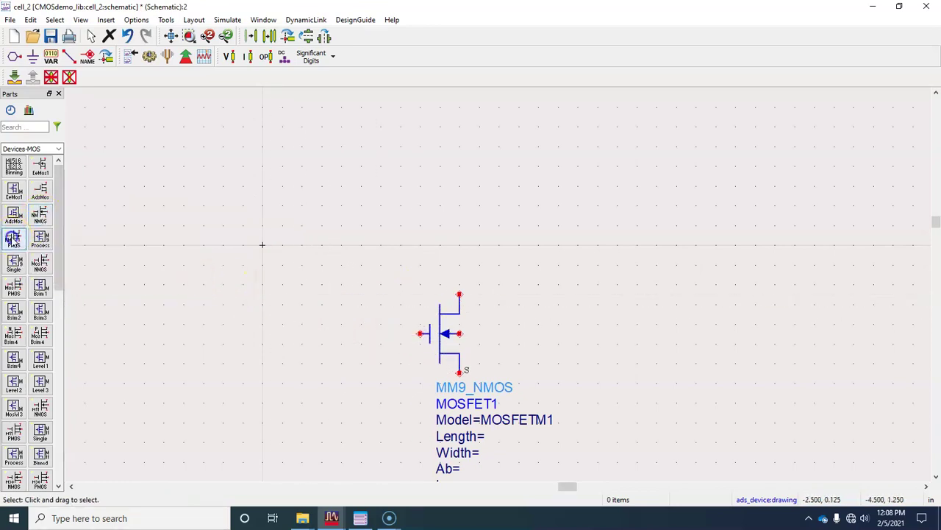
{"action": "left_click", "coordinate": [418, 167]}
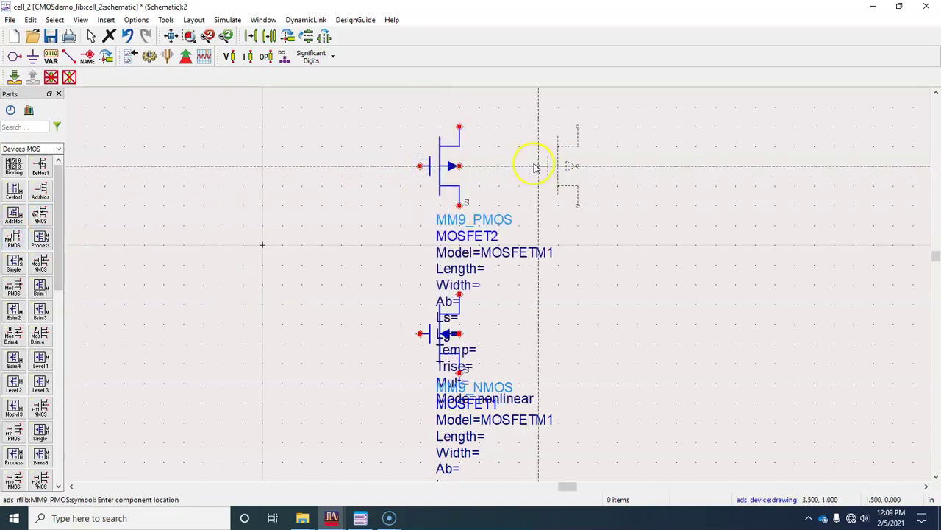
{"action": "key", "text": "Escape"}
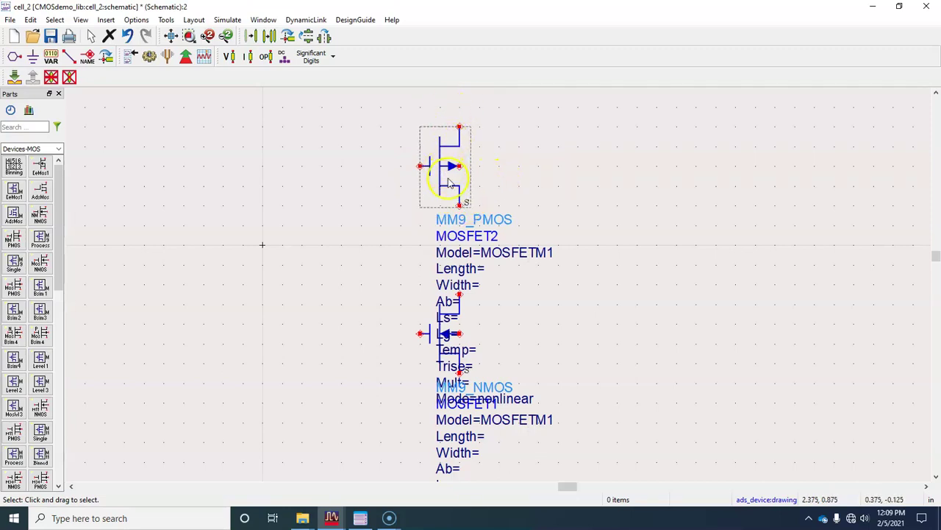
- Rotate and mirror the PMOS, align it with the NMOS, and move its labels right of the symbol
{"action": "left_click", "coordinate": [452, 173]}
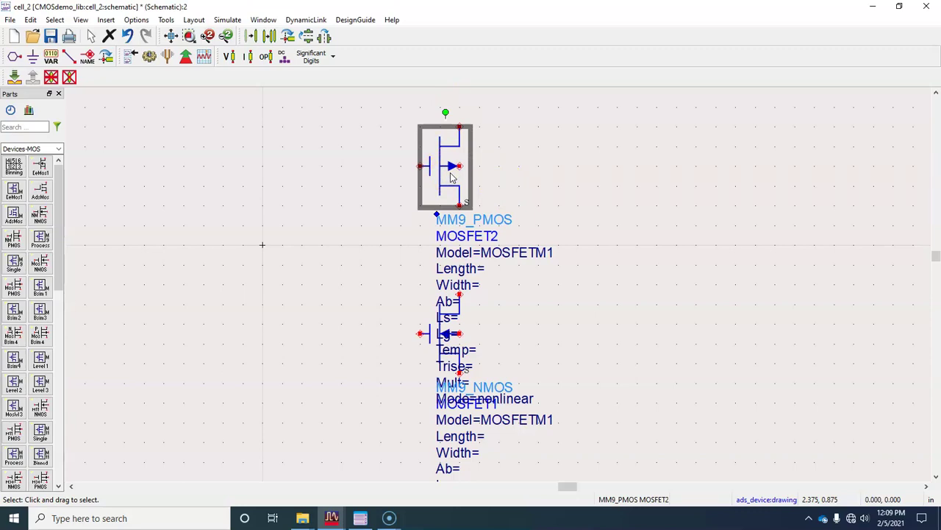
{"action": "key", "text": "ctrl+r"}
{"action": "key", "text": "ctrl+r"}
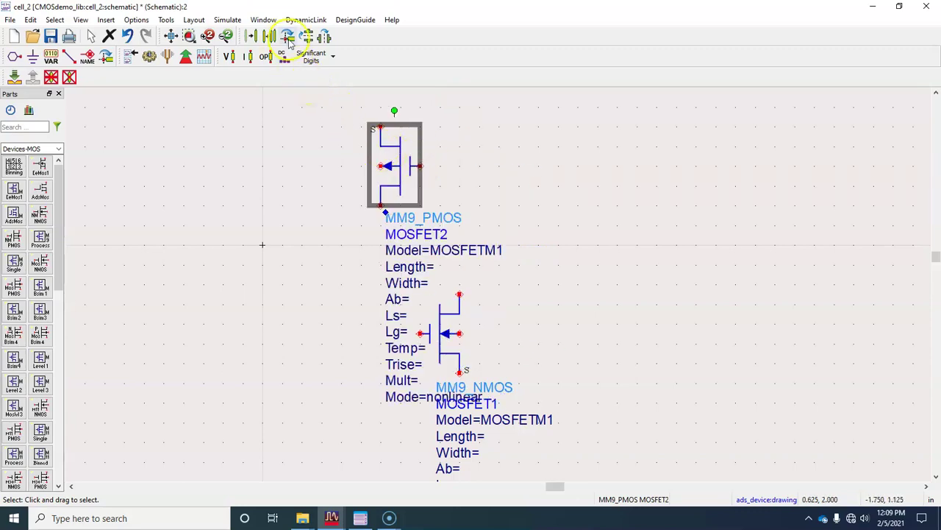
{"action": "left_click", "coordinate": [325, 40]}
{"action": "left_click", "coordinate": [410, 136]}
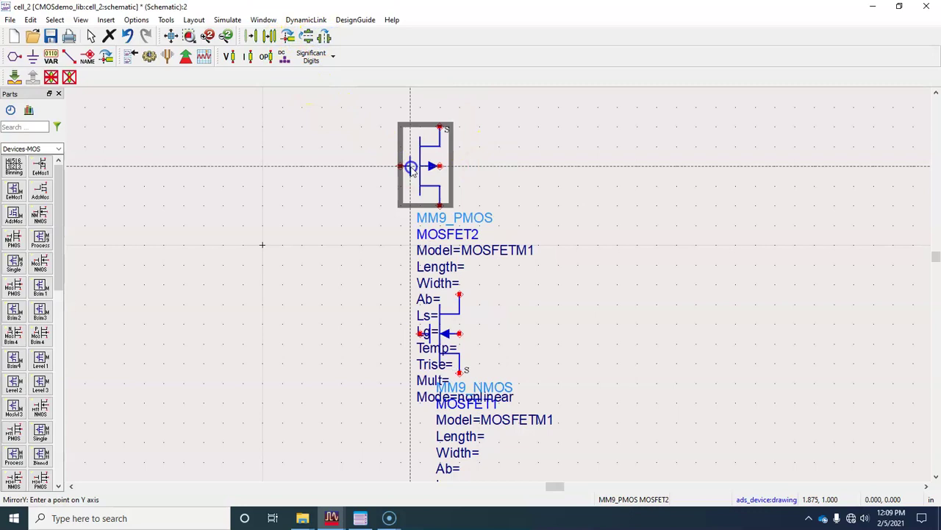
{"action": "key", "text": "Escape"}
{"action": "left_click_drag", "start_coordinate": [428, 175], "coordinate": [483, 197]}
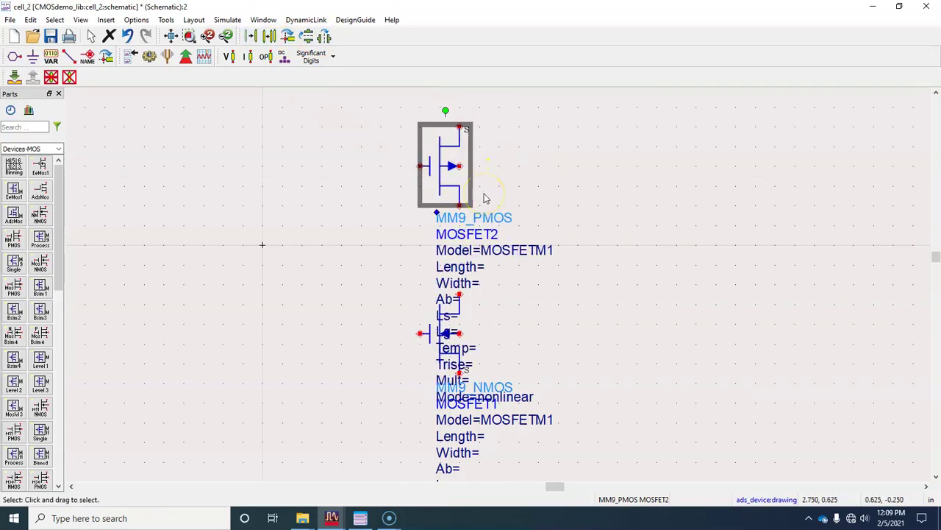
{"action": "key", "text": "F5"}
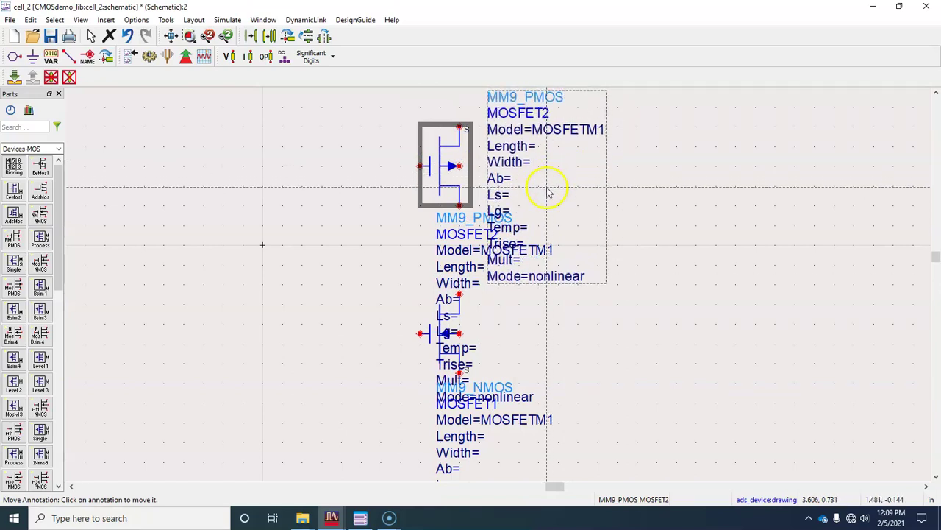
{"action": "left_click", "coordinate": [548, 193]}
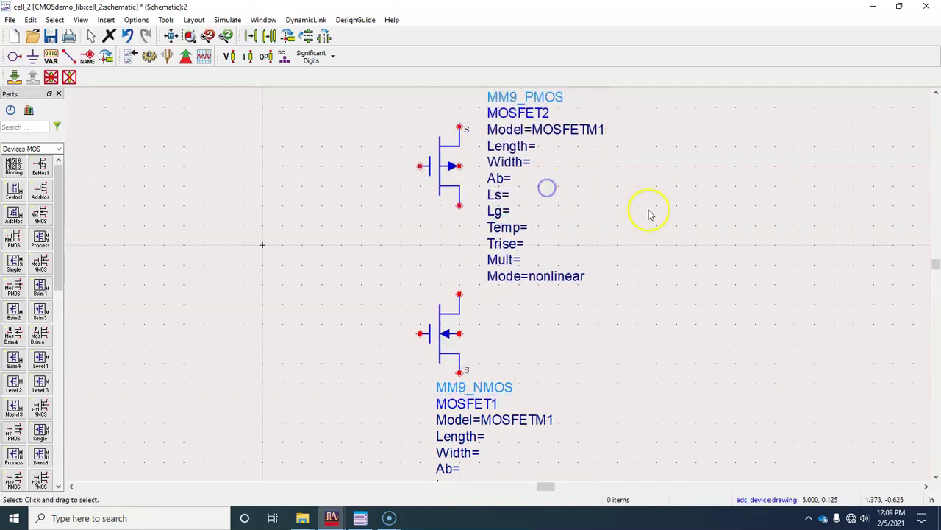
- Move the NMOS parameter text to the right of its symbol
{"action": "left_click", "coordinate": [448, 341]}
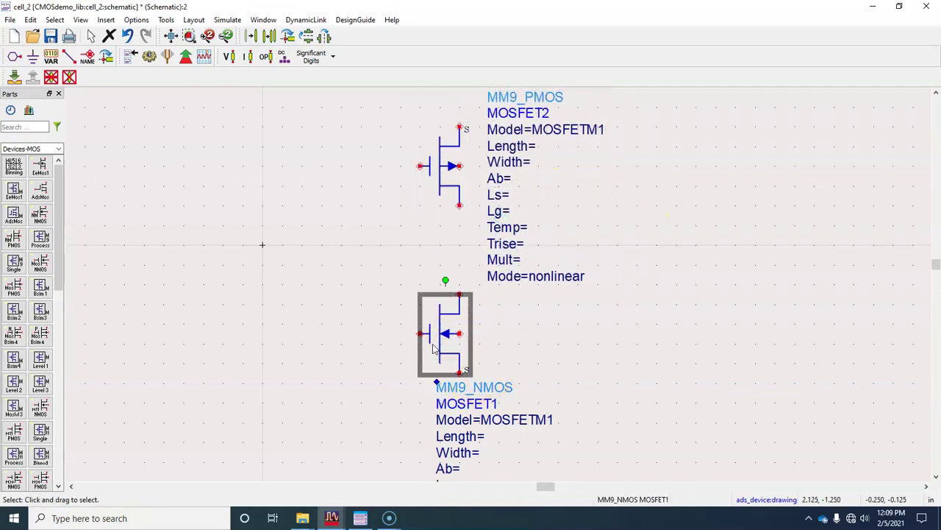
{"action": "key", "text": "F5"}
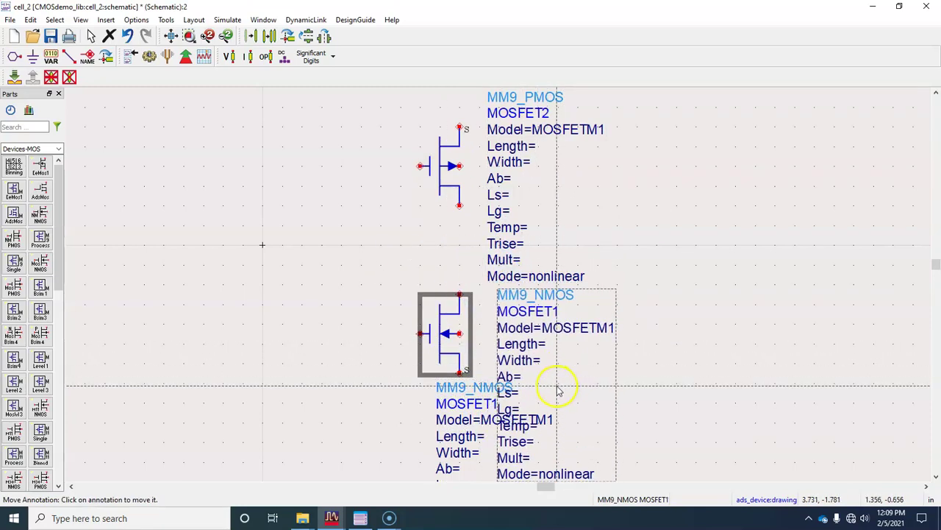
{"action": "left_click", "coordinate": [552, 385]}
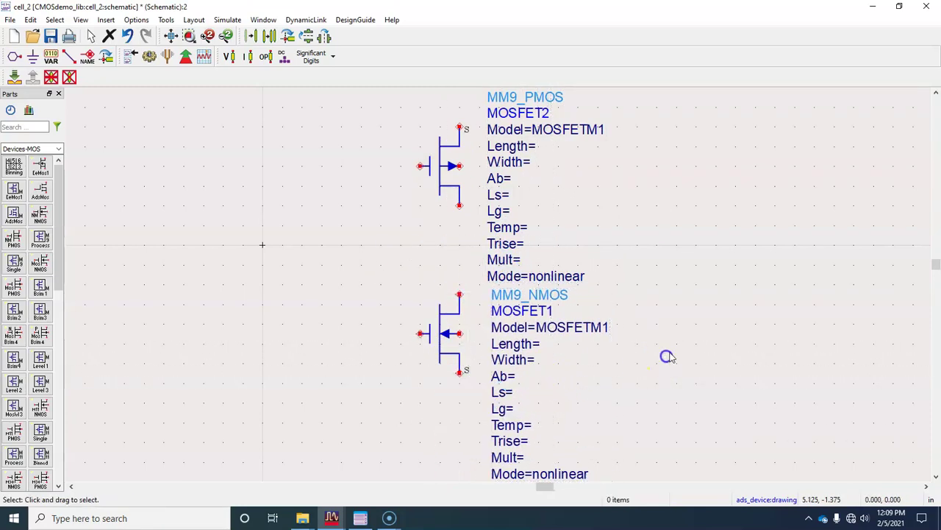
{"action": "left_click", "coordinate": [697, 224]}
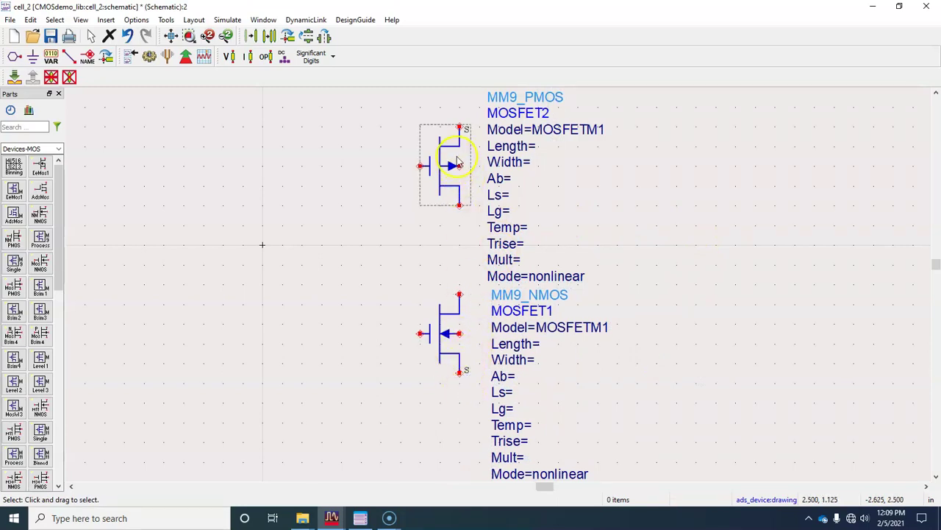
- Place a V_DC source SRC1 (Vdc=1.0 V) from Sources-Freq Domain above the PMOS and zoom to fit
{"action": "left_click", "coordinate": [58, 150]}
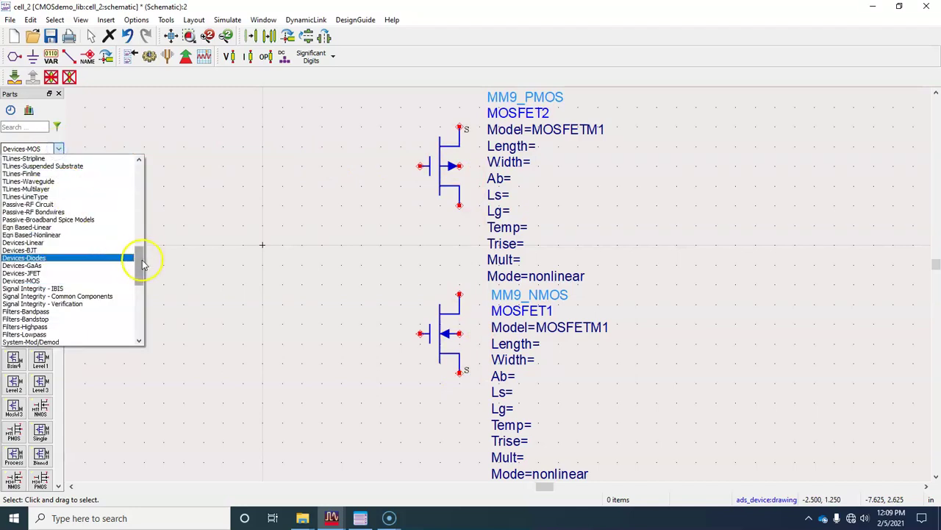
{"action": "left_click_drag", "start_coordinate": [139, 263], "coordinate": [148, 173]}
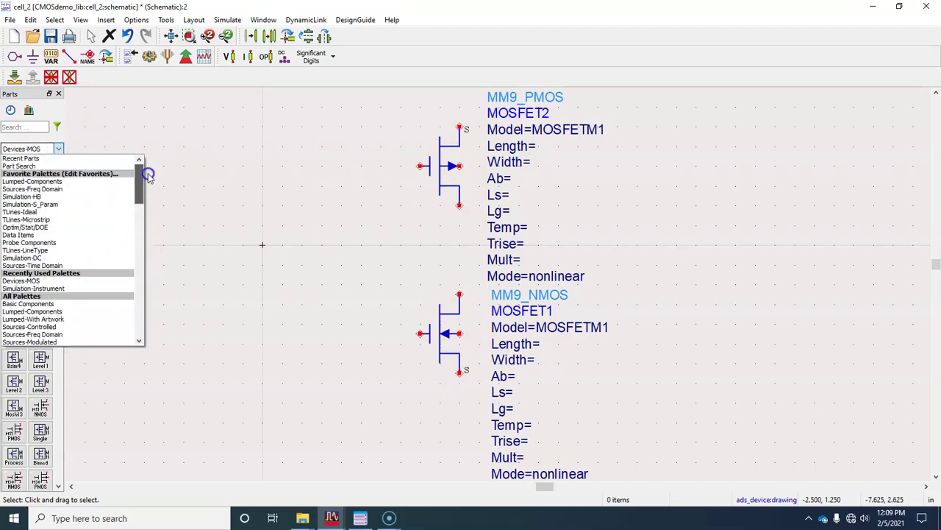
{"action": "left_click", "coordinate": [46, 189]}
{"action": "left_click", "coordinate": [13, 168]}
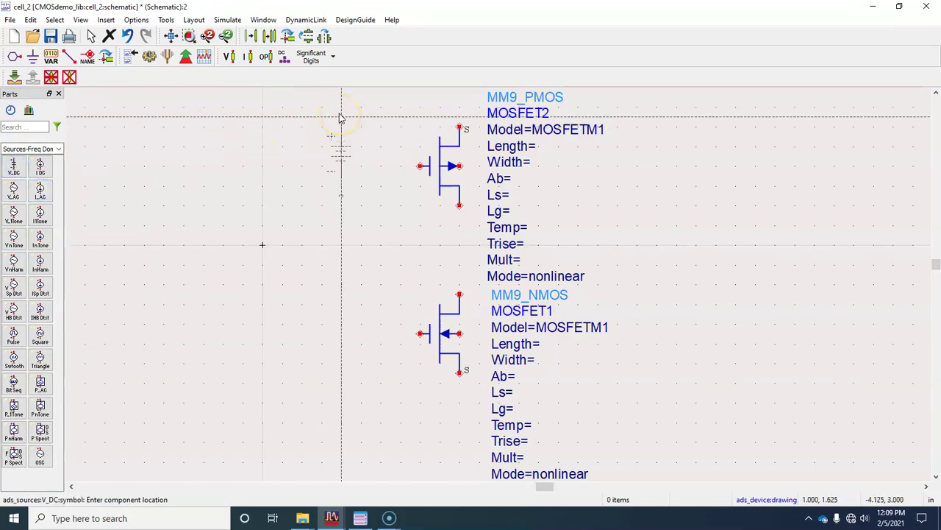
{"action": "scroll", "coordinate": [409, 94], "scroll_direction": "up", "scroll_amount": 1}
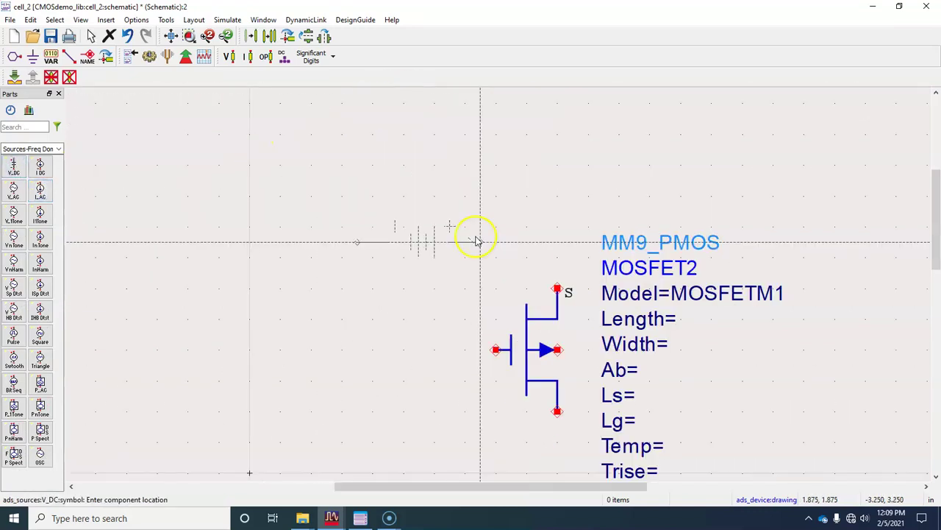
{"action": "left_click", "coordinate": [474, 230]}
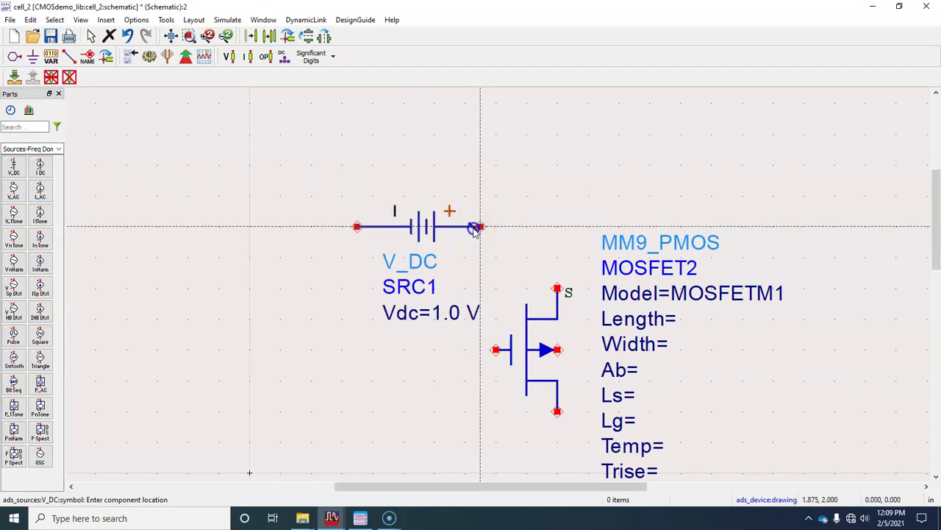
{"action": "key", "text": "Escape"}
{"action": "left_click", "coordinate": [172, 38]}
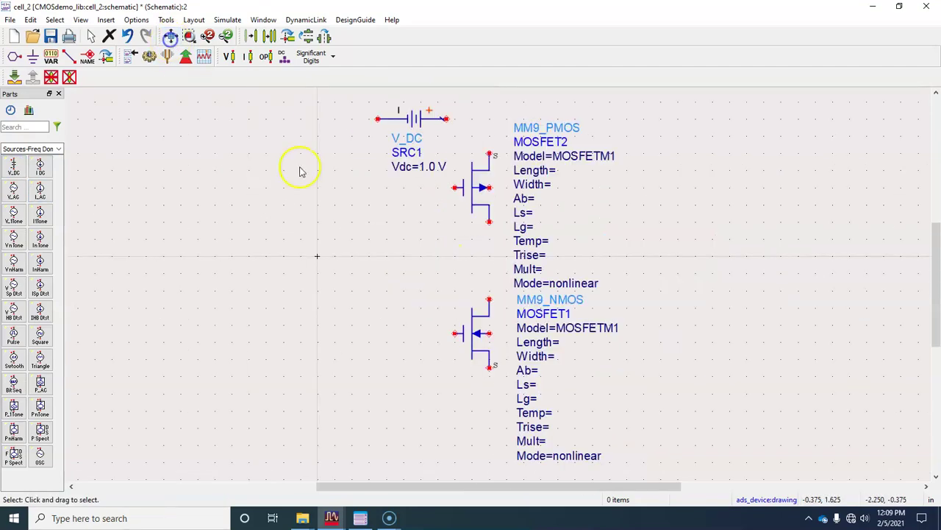
- Place a ground and wire it to the V_DC source's negative pin
{"action": "left_click", "coordinate": [33, 58]}
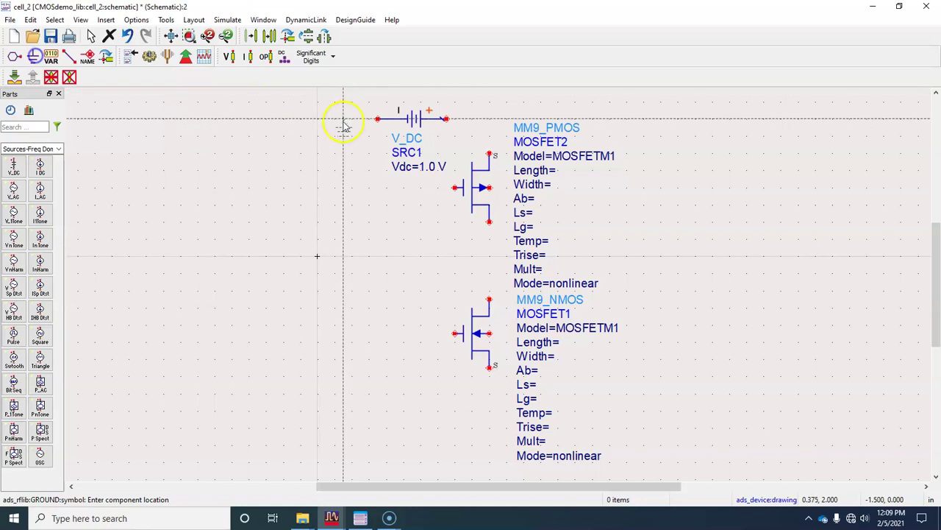
{"action": "left_click", "coordinate": [361, 136]}
{"action": "key", "text": "Escape"}
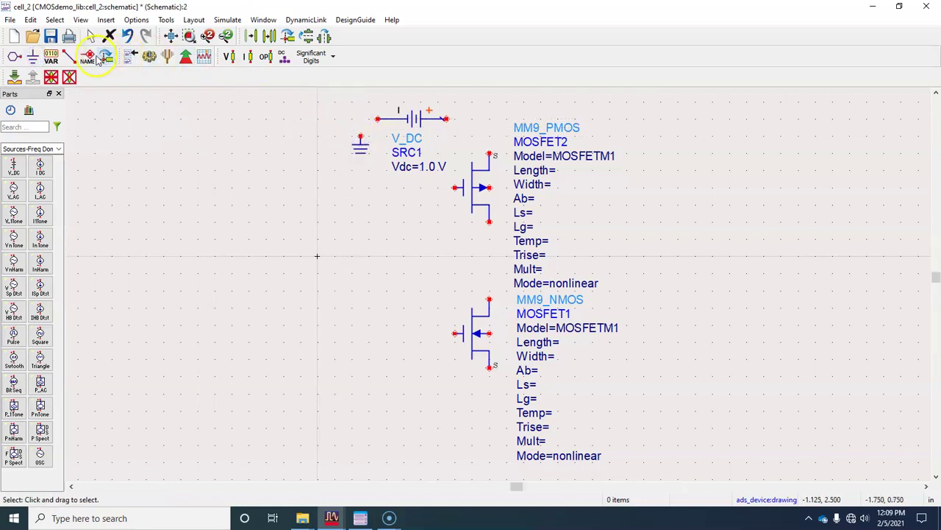
{"action": "left_click", "coordinate": [69, 57]}
{"action": "left_click", "coordinate": [361, 136]}
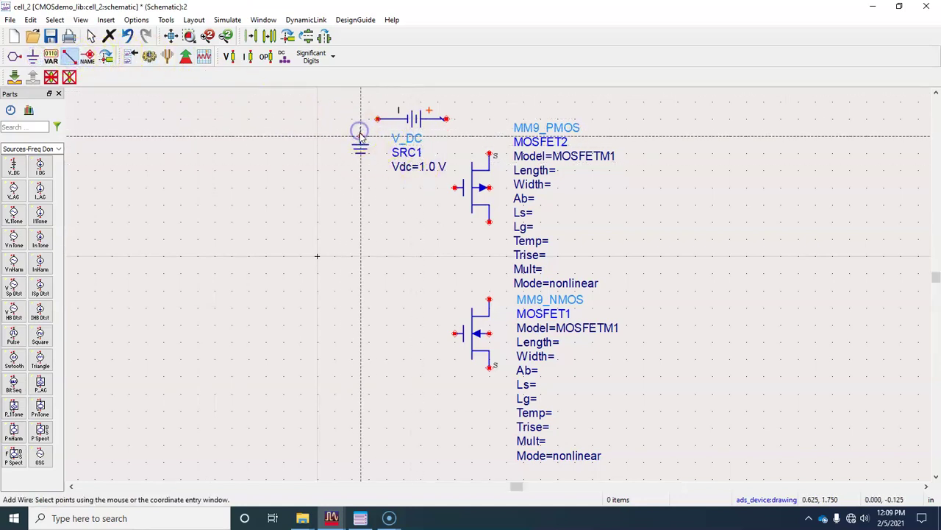
{"action": "left_click", "coordinate": [376, 119]}
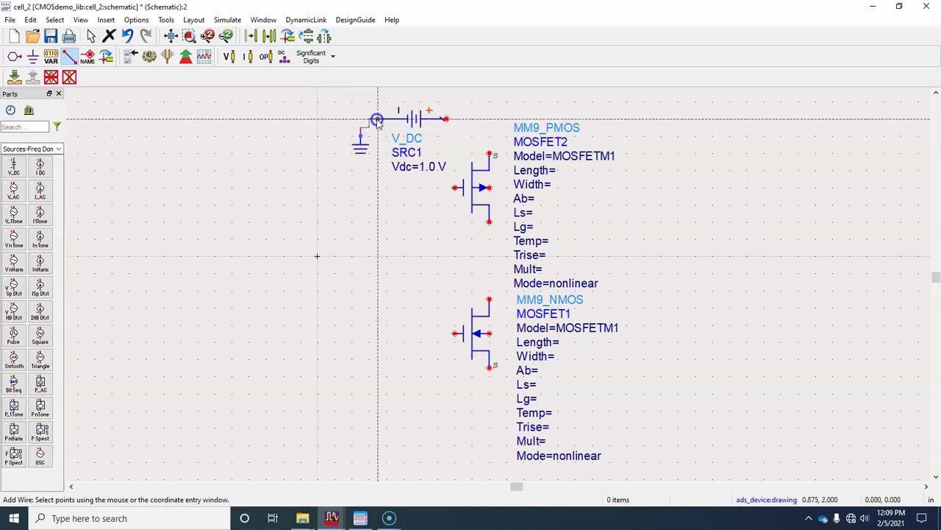
- Wire V_DC positive to the PMOS source, join both drains, and tie each body to its source
{"action": "left_click", "coordinate": [453, 118]}
{"action": "left_click", "coordinate": [489, 153]}
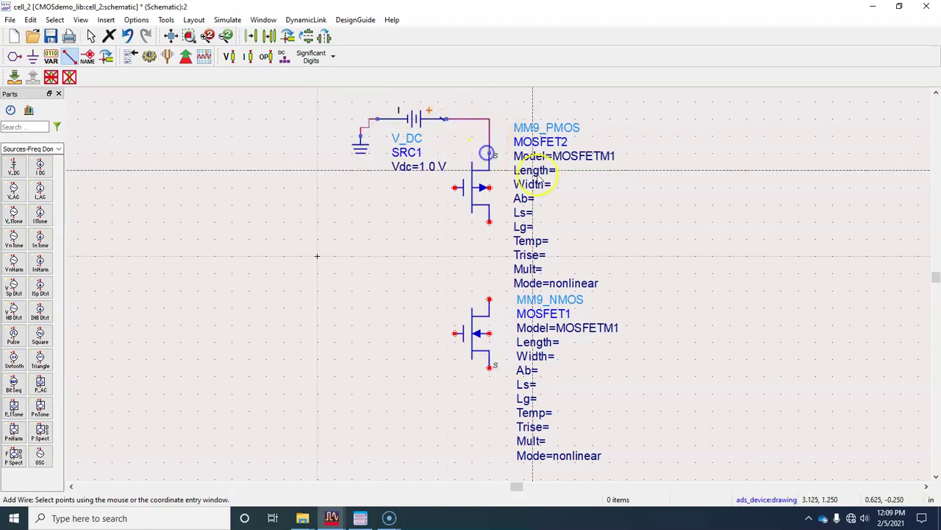
{"action": "left_click", "coordinate": [489, 221]}
{"action": "left_click", "coordinate": [489, 297]}
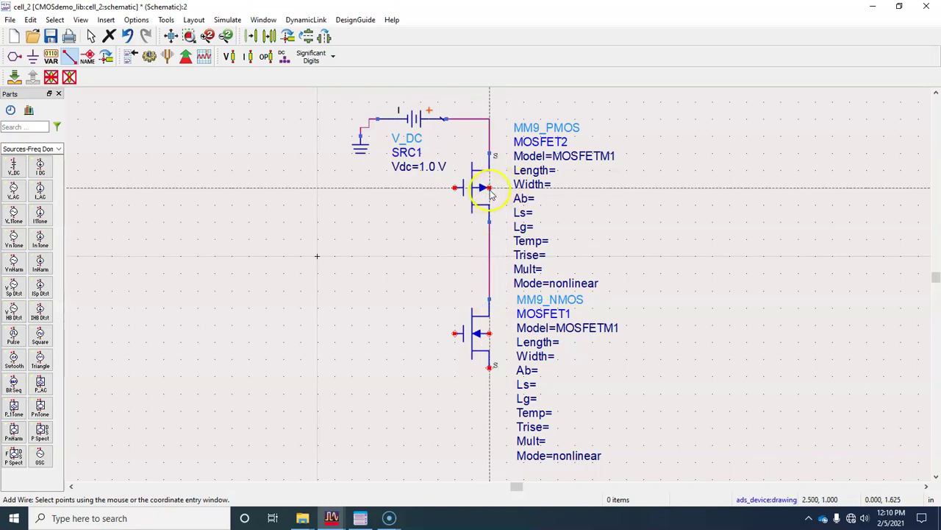
{"action": "left_click", "coordinate": [498, 155]}
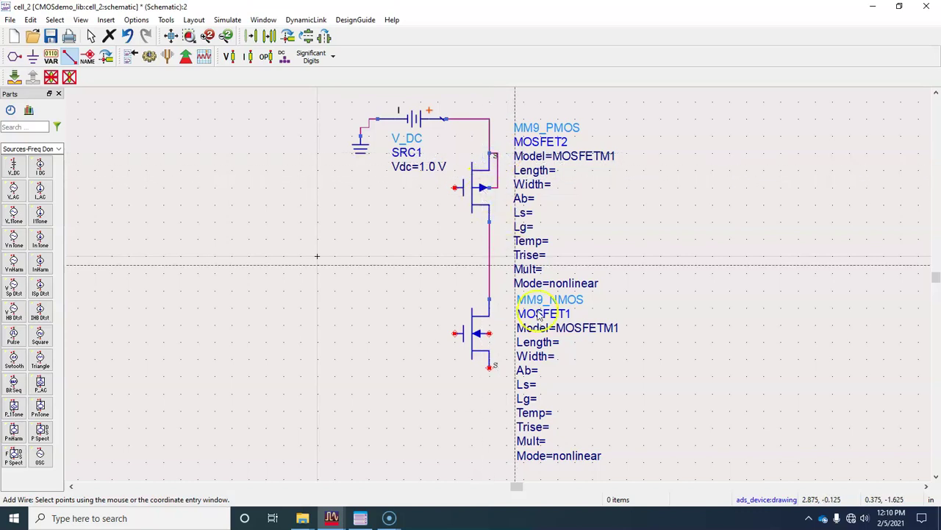
{"action": "left_click", "coordinate": [493, 340]}
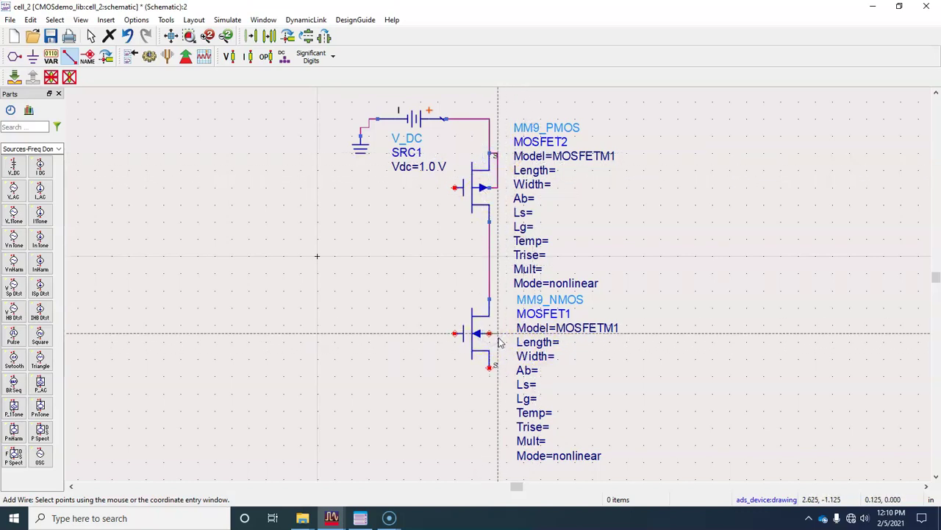
{"action": "left_click", "coordinate": [494, 368]}
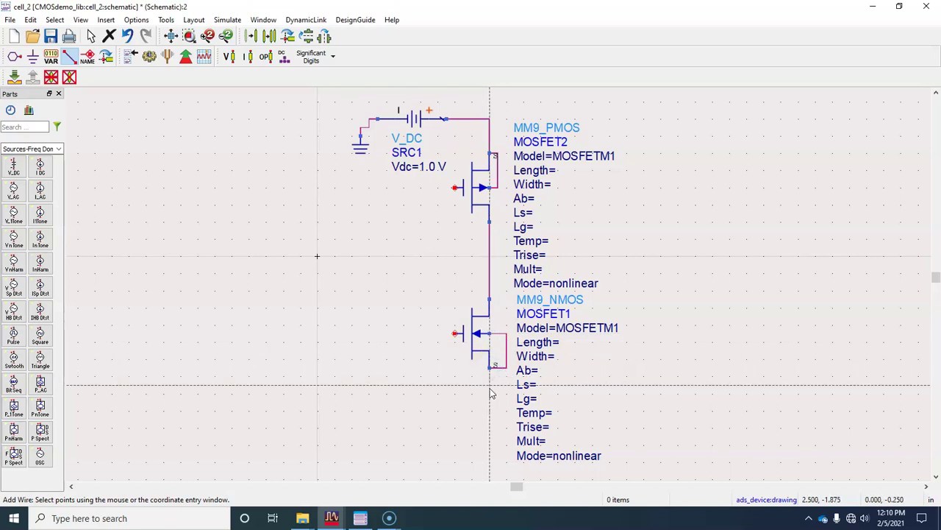
{"action": "key", "text": "Escape"}
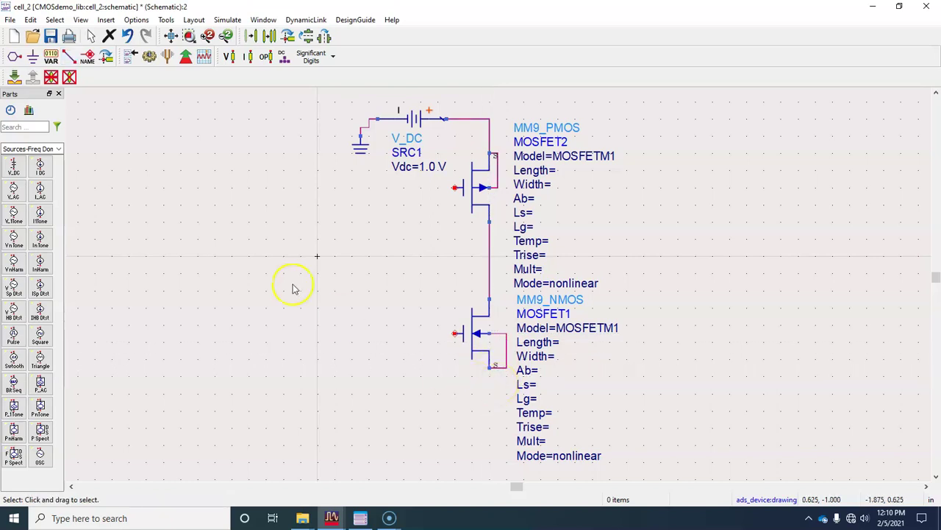
- Place a ground below the NMOS and wire the NMOS source to it
{"action": "left_click", "coordinate": [32, 56]}
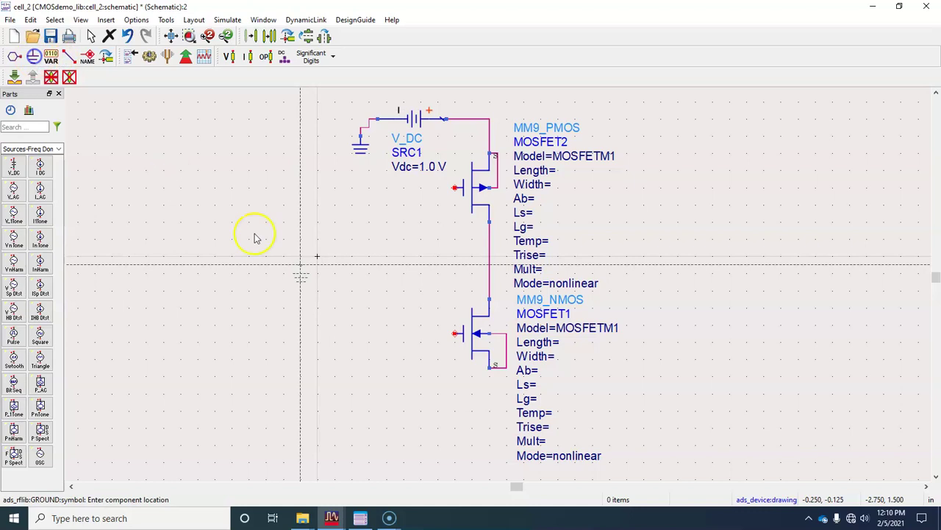
{"action": "left_click", "coordinate": [487, 391]}
{"action": "key", "text": "Escape"}
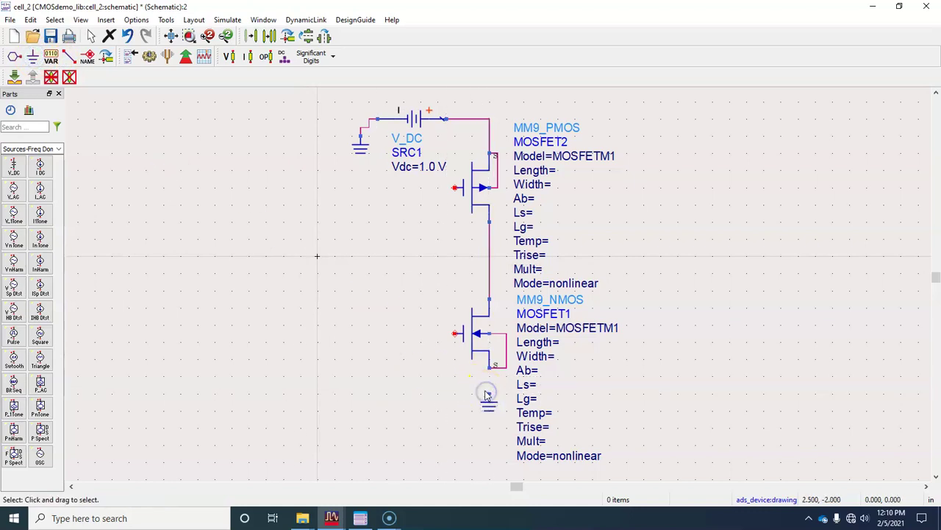
{"action": "left_click", "coordinate": [70, 59]}
{"action": "left_click", "coordinate": [492, 370]}
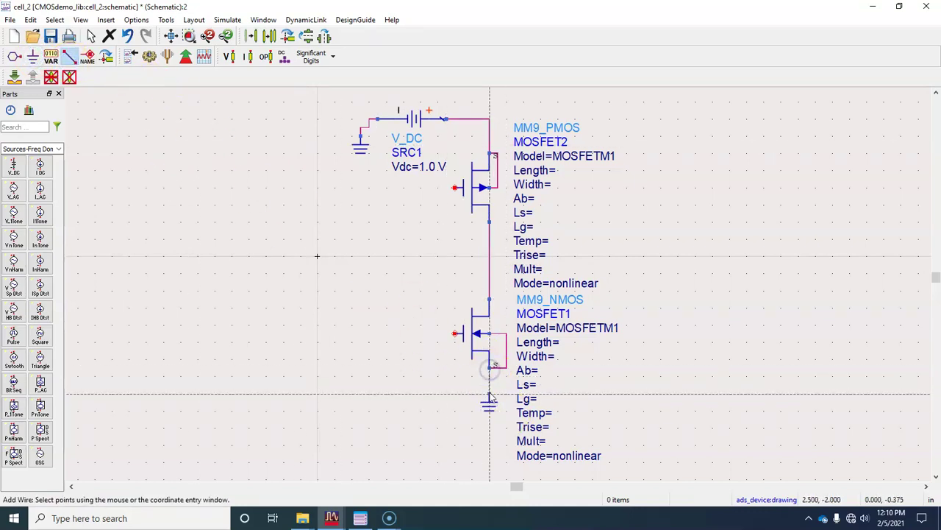
{"action": "left_click", "coordinate": [489, 395]}
- Wire the PMOS gate down to the NMOS gate
{"action": "left_click", "coordinate": [455, 188]}
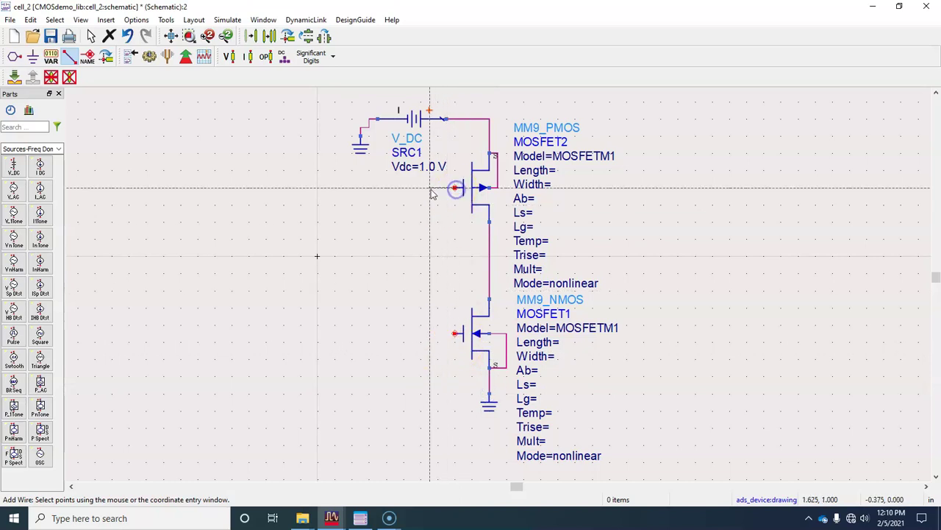
{"action": "left_click", "coordinate": [430, 332]}
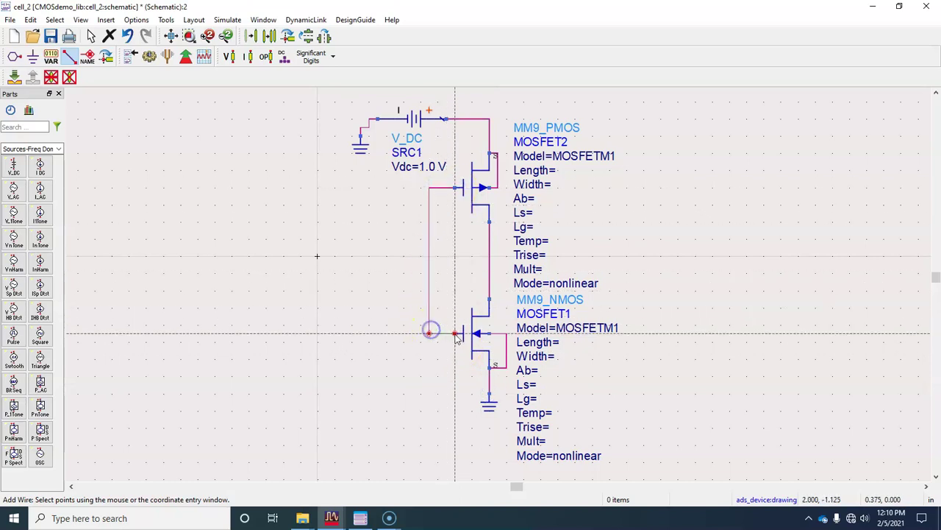
{"action": "left_click", "coordinate": [455, 333]}
{"action": "key", "text": "Escape"}
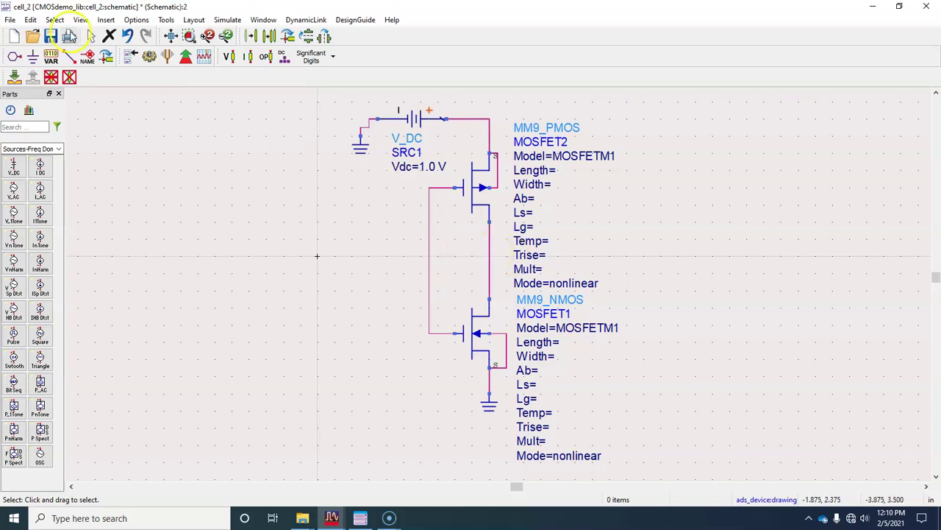
- Name the shared gate wire 'in' and the joined drain wire 'out'
{"action": "left_click", "coordinate": [88, 57]}
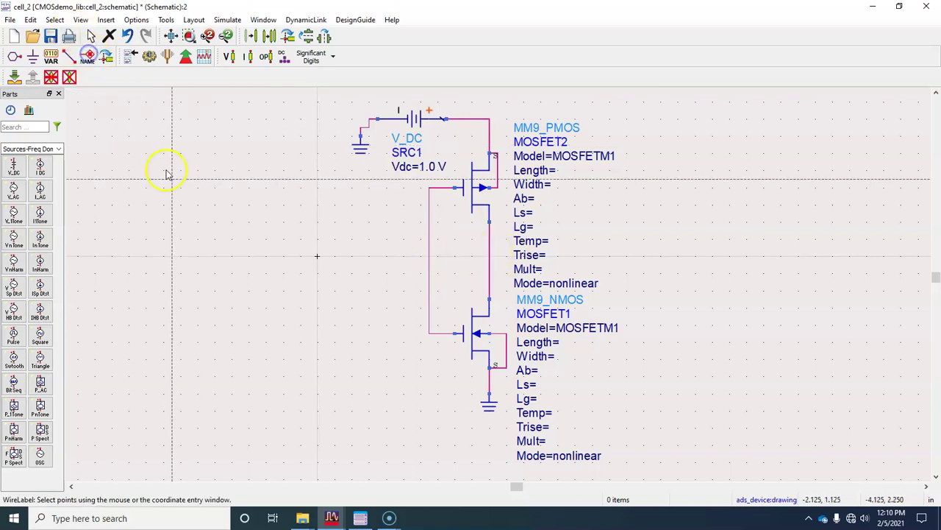
{"action": "left_click", "coordinate": [433, 257]}
{"action": "type", "text": "in"}
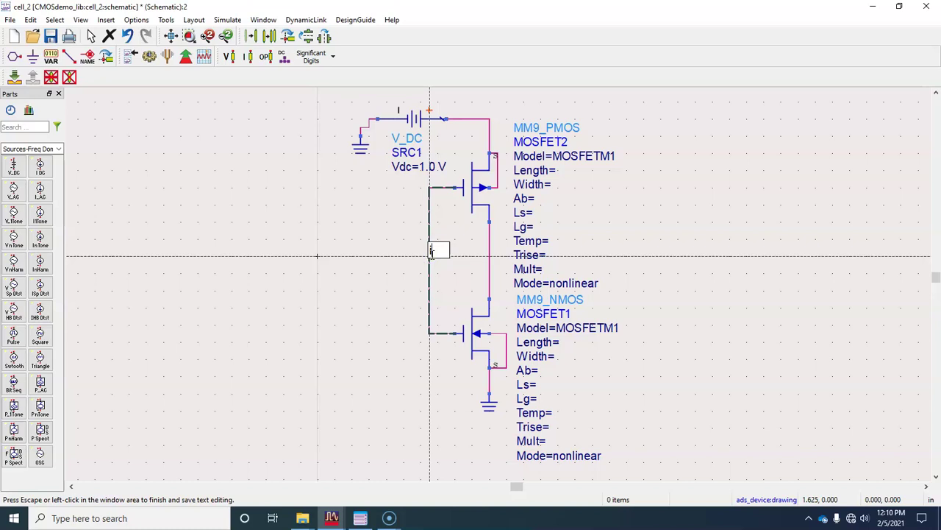
{"action": "left_click", "coordinate": [390, 277]}
{"action": "left_click", "coordinate": [489, 250]}
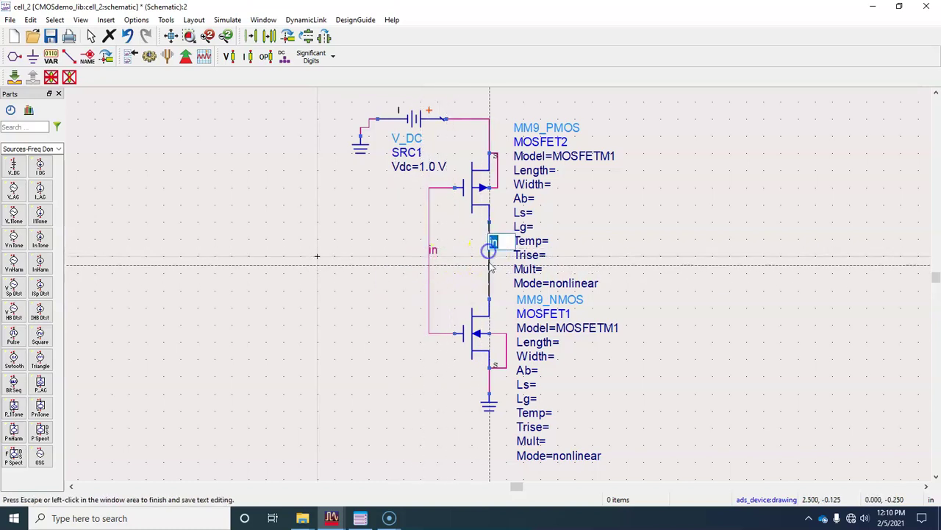
{"action": "type", "text": "out"}
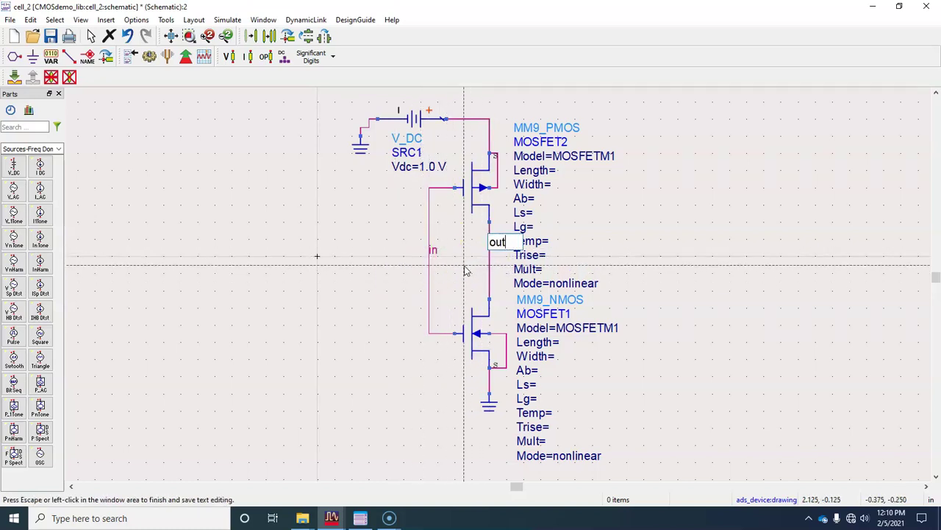
{"action": "left_click", "coordinate": [367, 282]}
{"action": "key", "text": "Escape"}
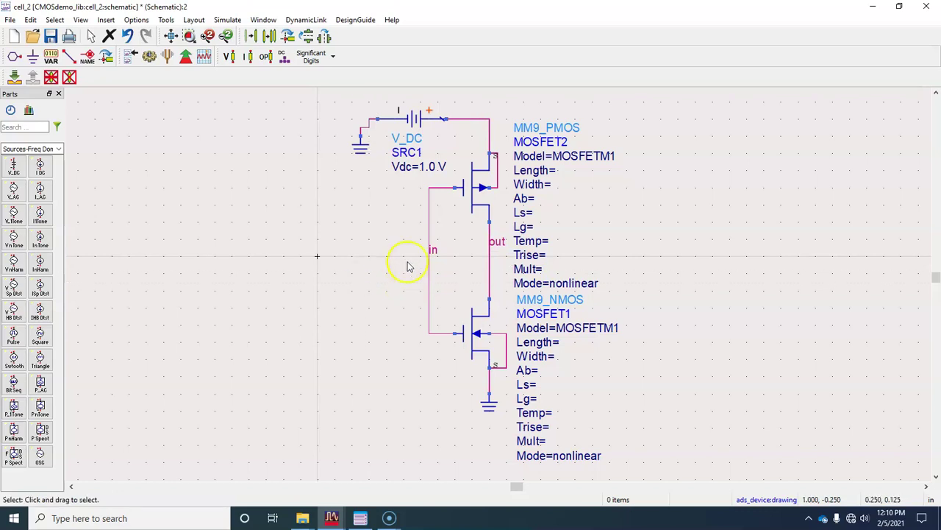
- Place the DC simulation controller DC1 at the upper left of the schematic
{"action": "left_click", "coordinate": [60, 150]}
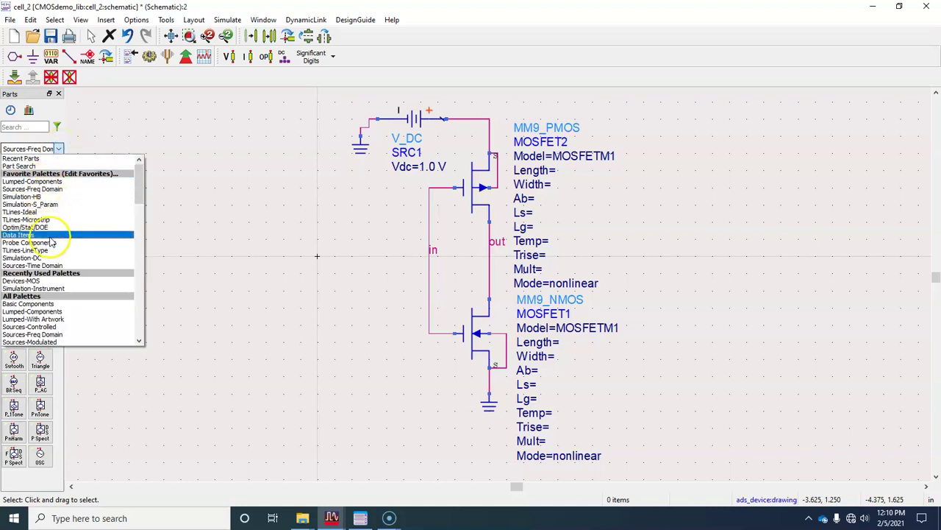
{"action": "left_click", "coordinate": [36, 257]}
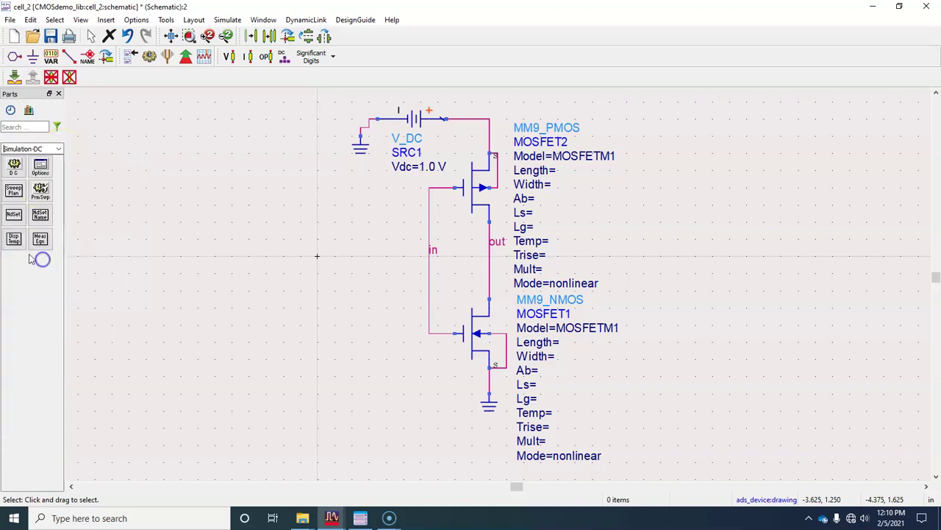
{"action": "left_click", "coordinate": [13, 167]}
{"action": "left_click", "coordinate": [136, 137]}
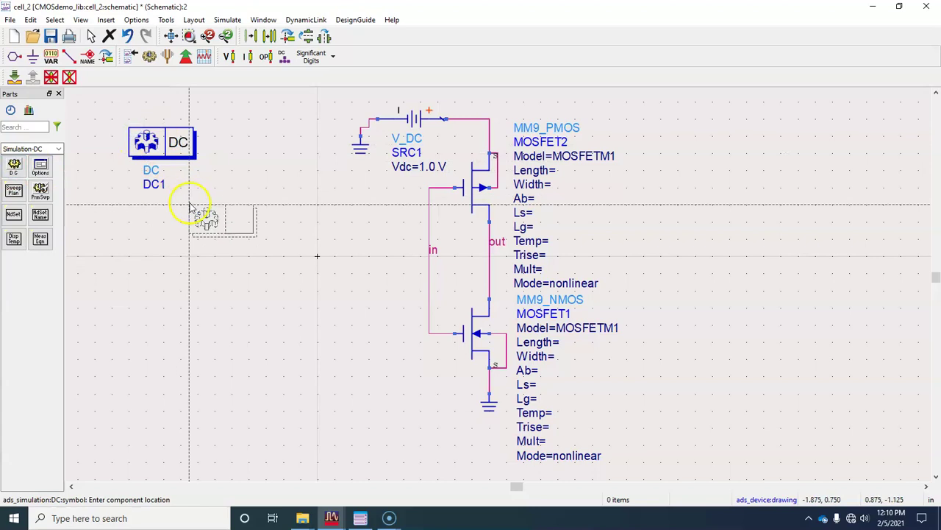
{"action": "key", "text": "Escape"}
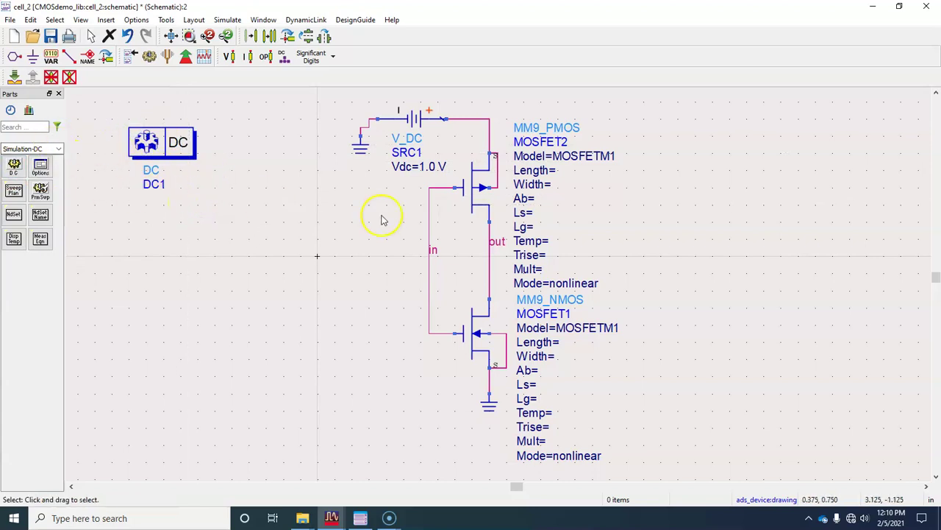
- Place a V_DC source SRC2 from Sources-Freq Domain left of the inverter input
{"action": "left_click", "coordinate": [59, 148]}
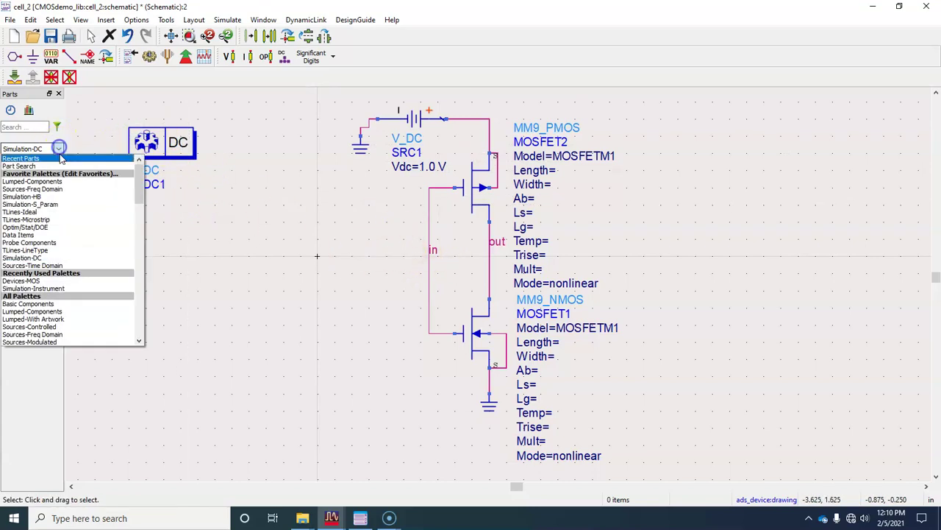
{"action": "left_click", "coordinate": [51, 189]}
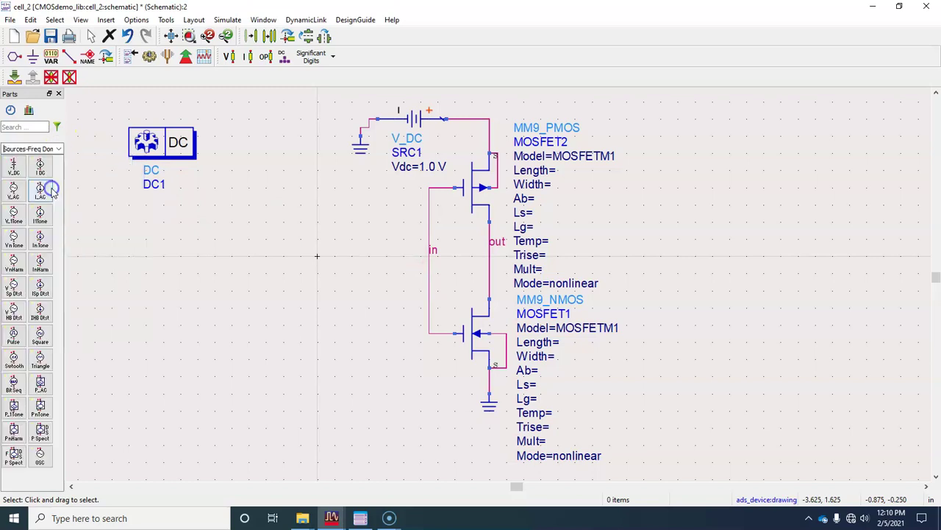
{"action": "left_click", "coordinate": [13, 168]}
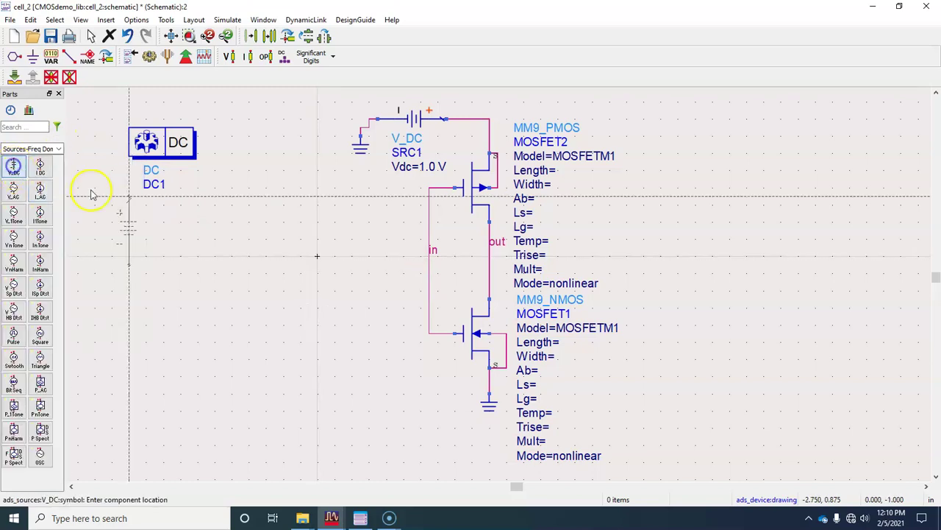
{"action": "left_click", "coordinate": [351, 258]}
{"action": "key", "text": "Escape"}
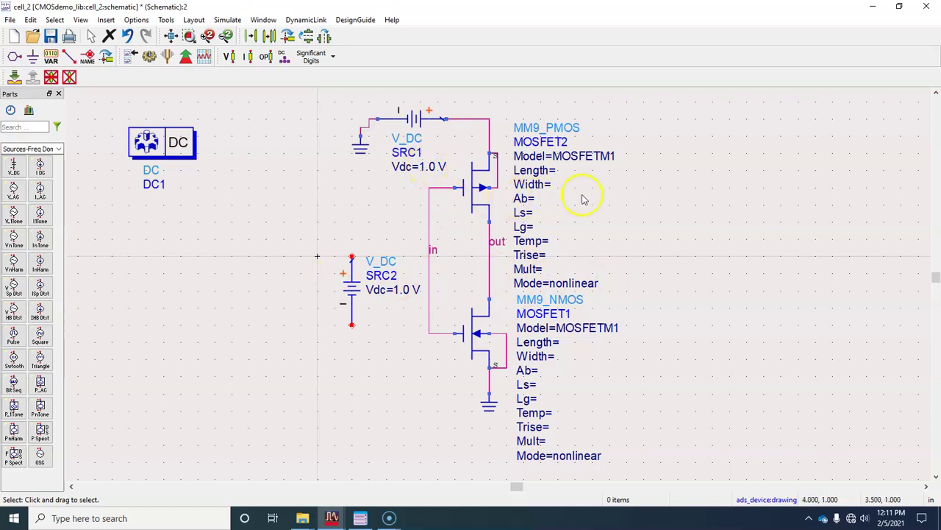
- Change SRC1's supply voltage Vdc to 1.5 V
{"action": "double_click", "coordinate": [433, 167]}
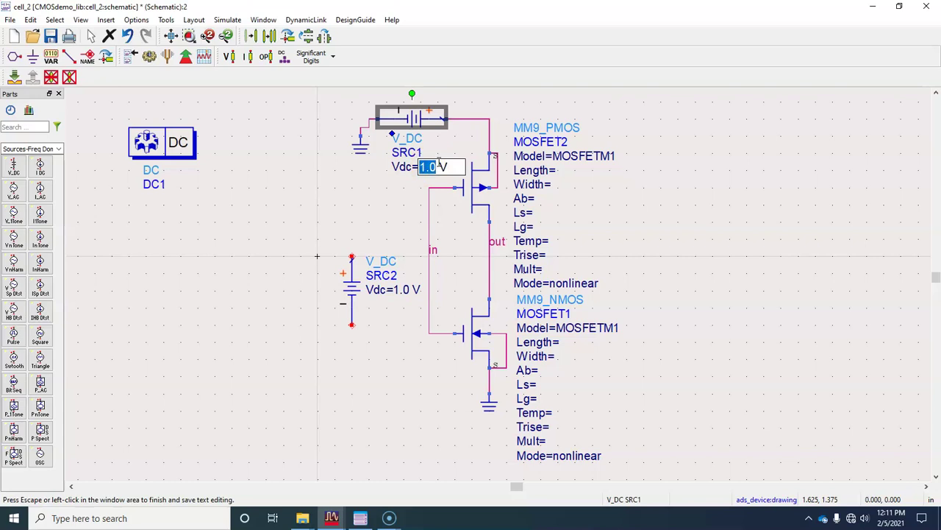
{"action": "type", "text": "1"}
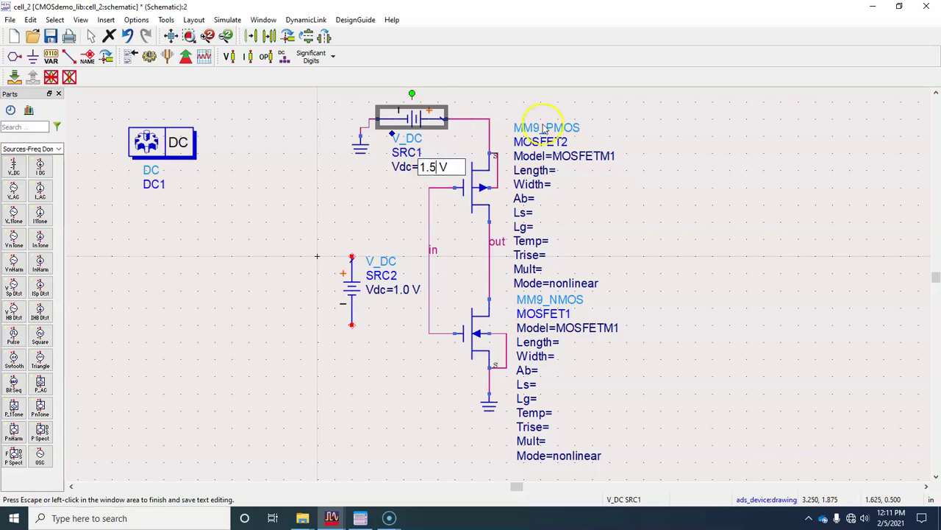
{"action": "left_click", "coordinate": [352, 181]}
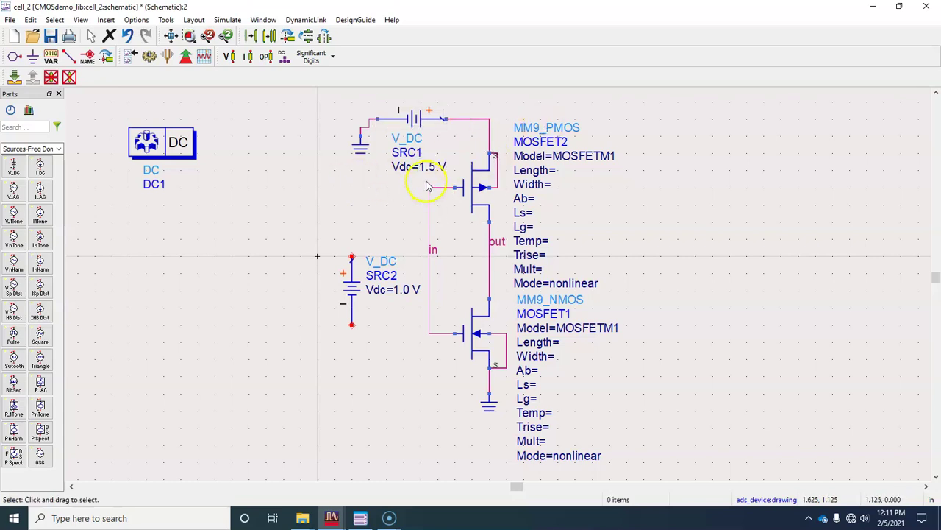
{"action": "double_click", "coordinate": [407, 168]}
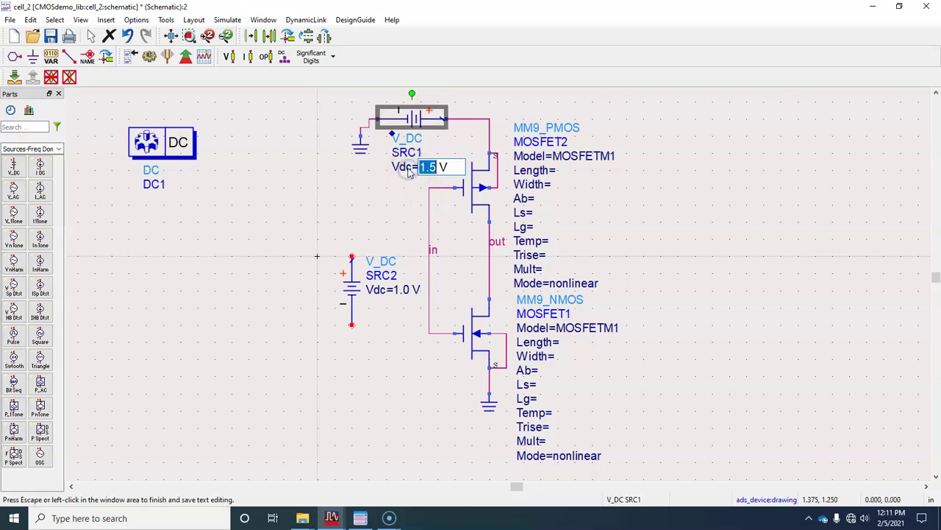
{"action": "left_click", "coordinate": [400, 191]}
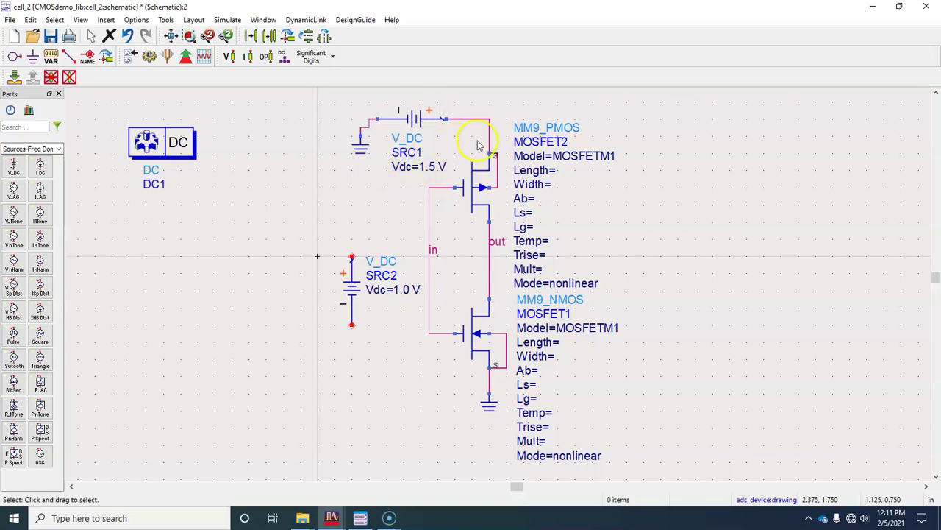
{"action": "left_click", "coordinate": [362, 120]}
{"action": "left_click", "coordinate": [387, 154]}
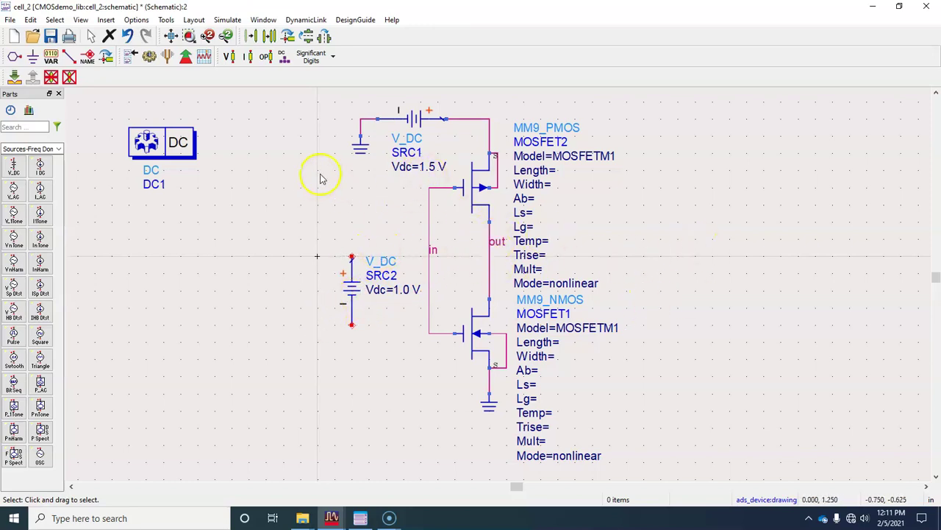
- Wire SRC2's top pin to the in net and connect its bottom pin to a new ground
{"action": "left_click", "coordinate": [67, 56]}
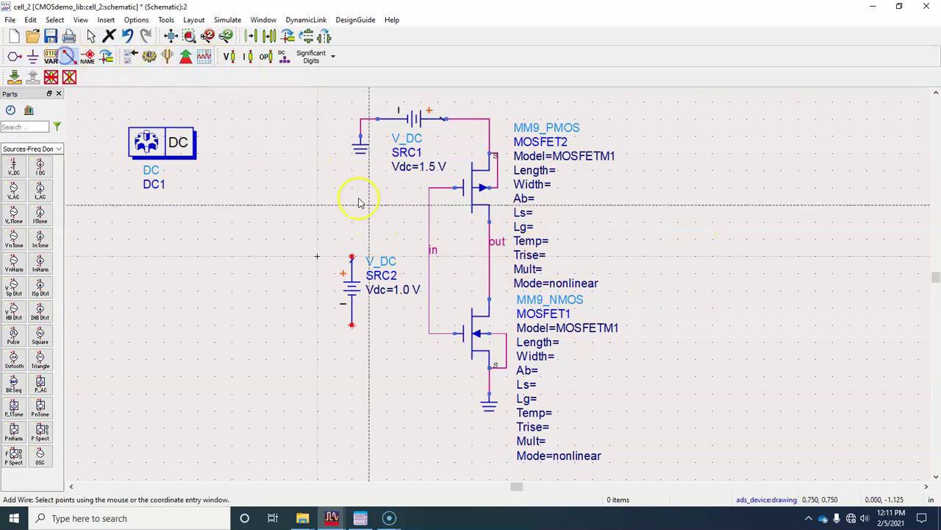
{"action": "left_click", "coordinate": [351, 257]}
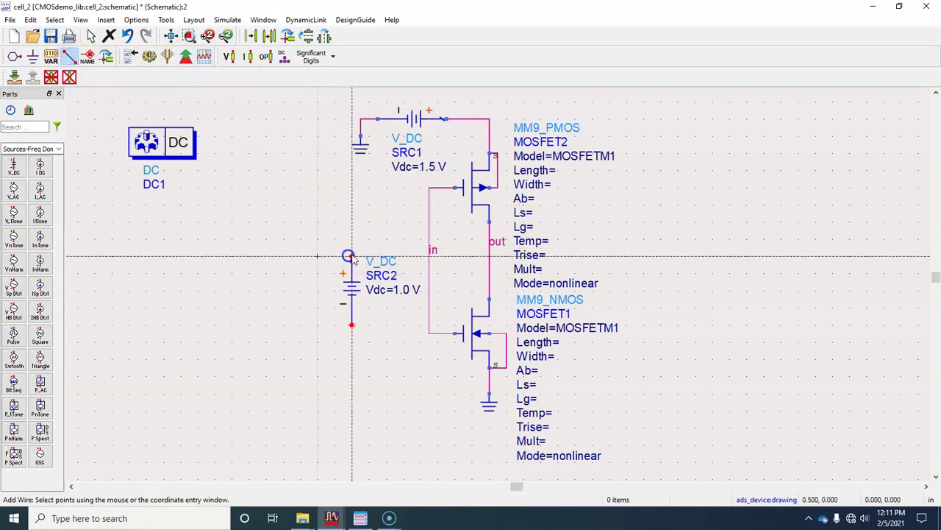
{"action": "left_click", "coordinate": [429, 240]}
{"action": "key", "text": "Escape"}
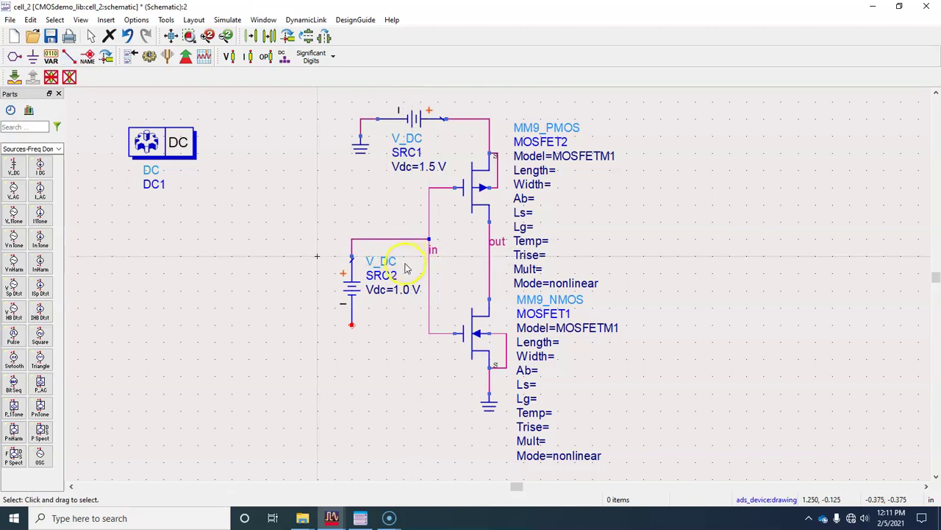
{"action": "left_click", "coordinate": [33, 56]}
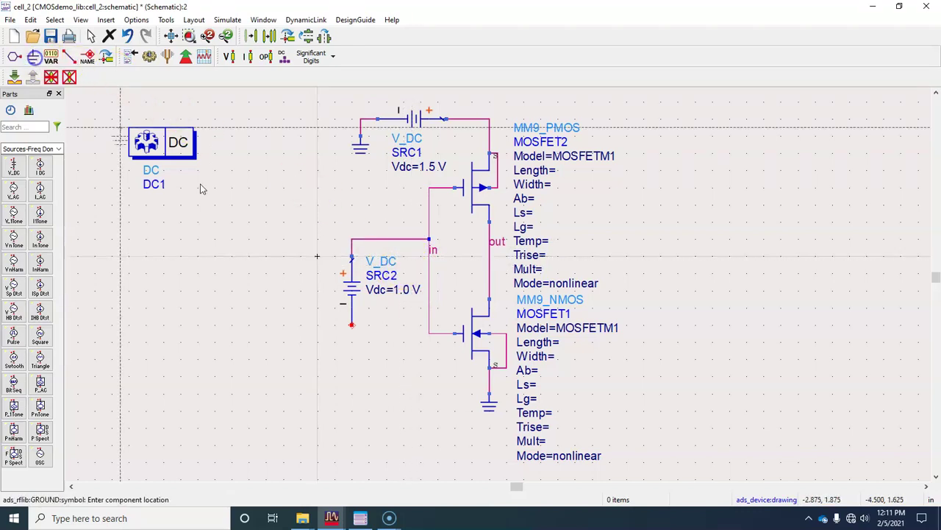
{"action": "left_click", "coordinate": [352, 345]}
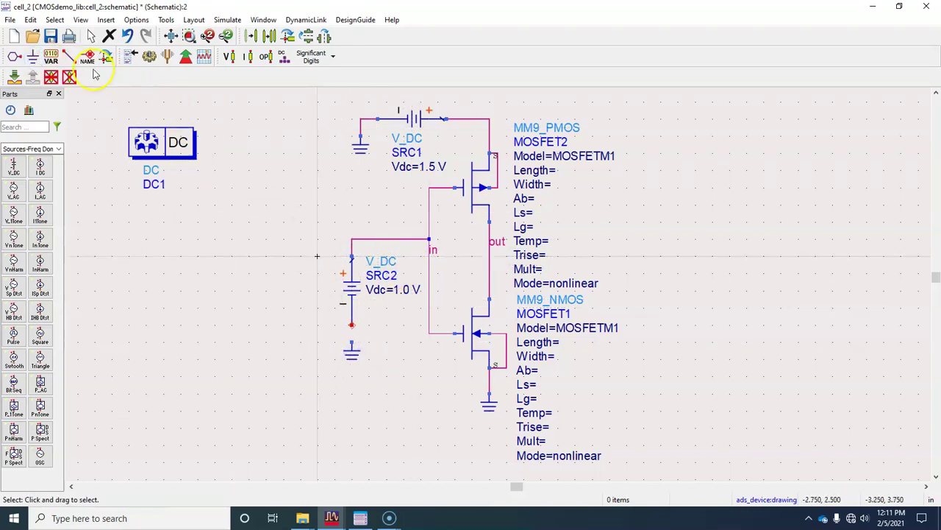
{"action": "left_click", "coordinate": [72, 59]}
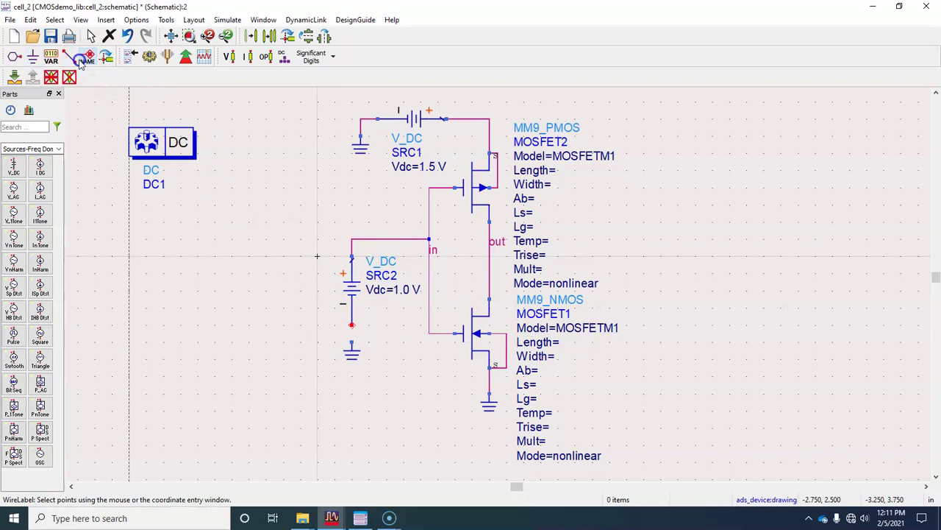
{"action": "left_click", "coordinate": [352, 341]}
{"action": "left_click", "coordinate": [352, 325]}
{"action": "key", "text": "Escape"}
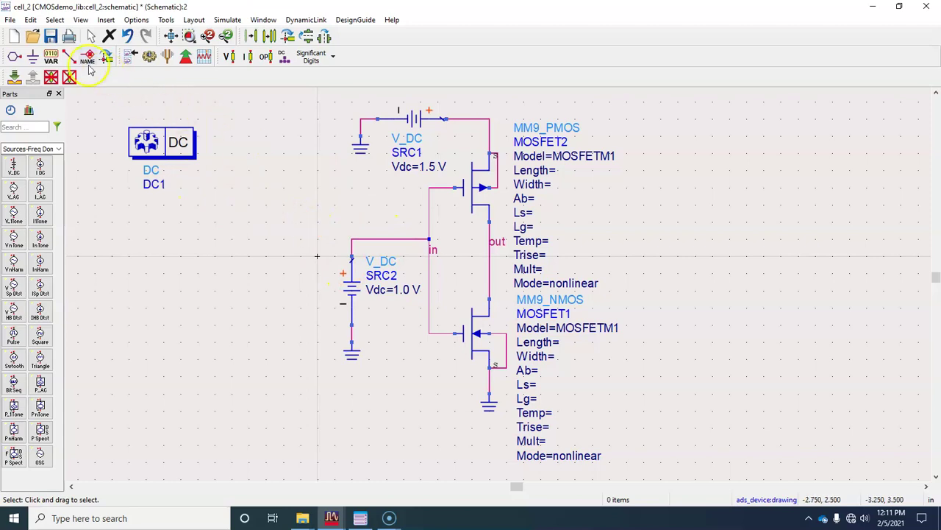
- Place a VAR block above DC1 and rename its variable to vin=1.0
{"action": "left_click", "coordinate": [52, 59]}
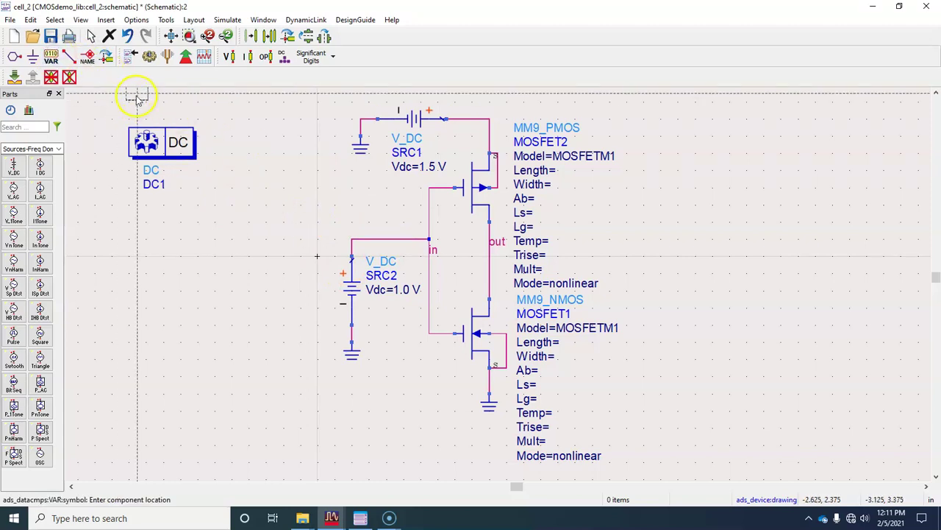
{"action": "left_click", "coordinate": [136, 95]}
{"action": "key", "text": "Escape"}
{"action": "double_click", "coordinate": [157, 119]}
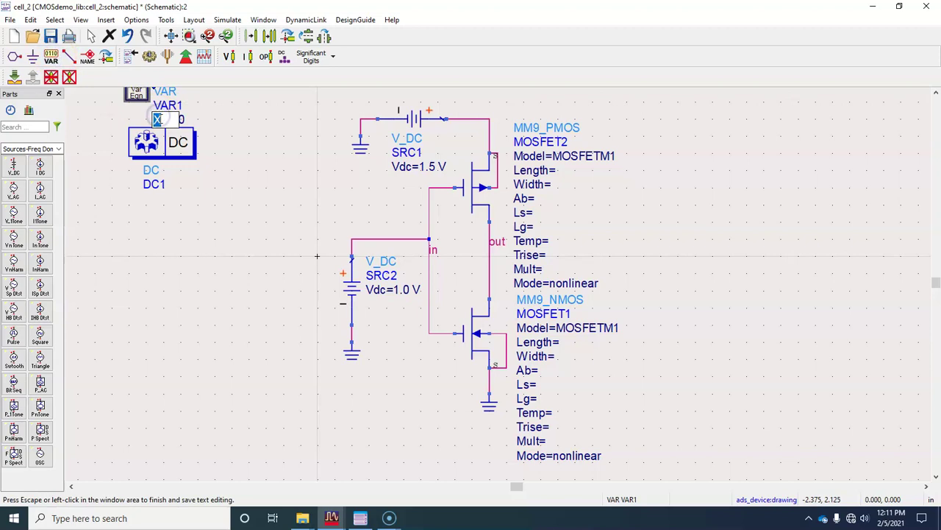
{"action": "left_click", "coordinate": [209, 138]}
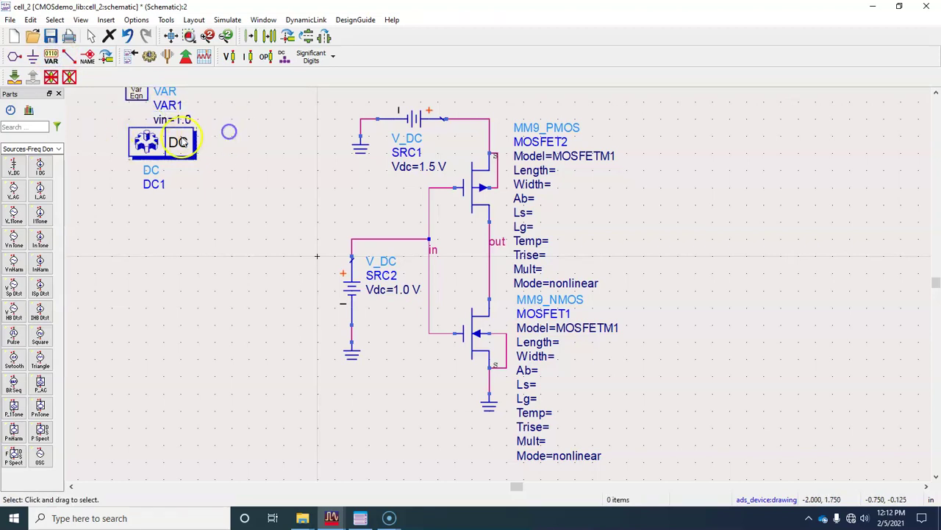
- Set SRC2's Vdc to vin
{"action": "double_click", "coordinate": [400, 290]}
{"action": "type", "text": "vin V"}
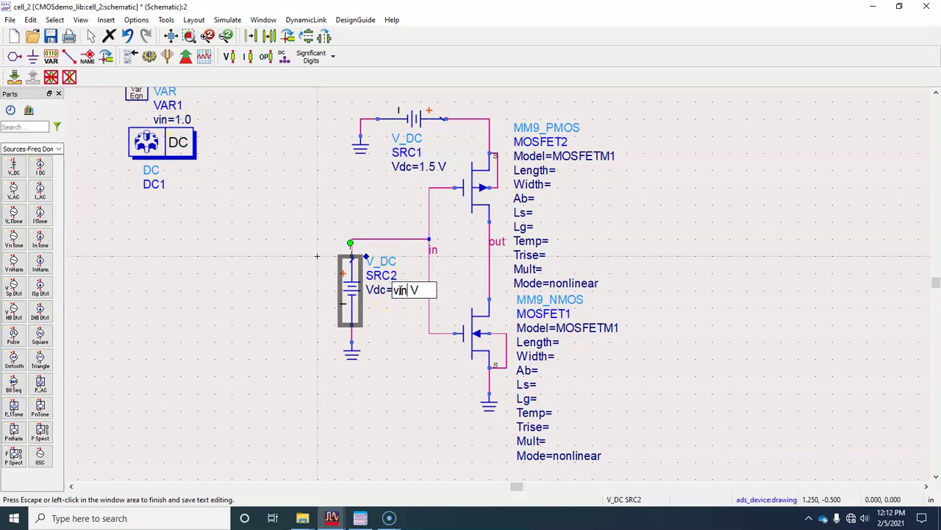
{"action": "left_click", "coordinate": [413, 302]}
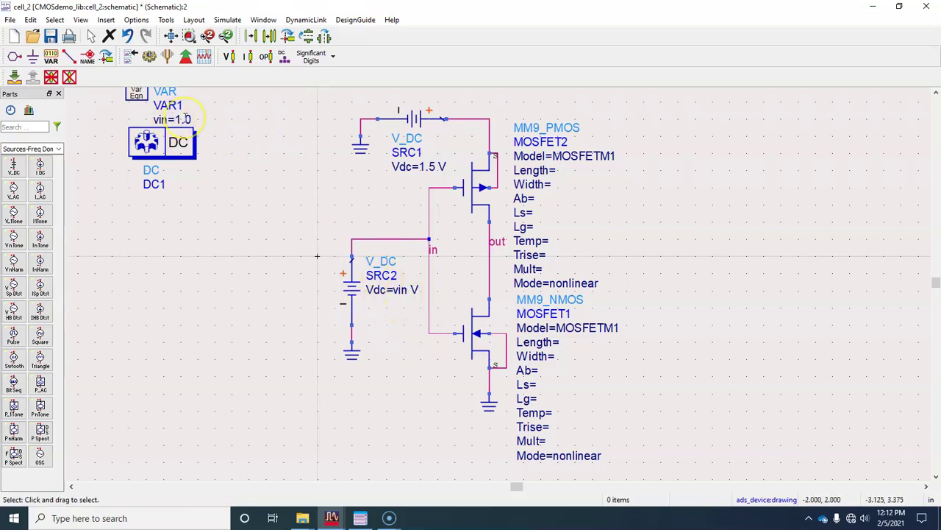
- Set DC1 to sweep vin from 0 to 1.5 with 201 points
{"action": "double_click", "coordinate": [159, 145]}
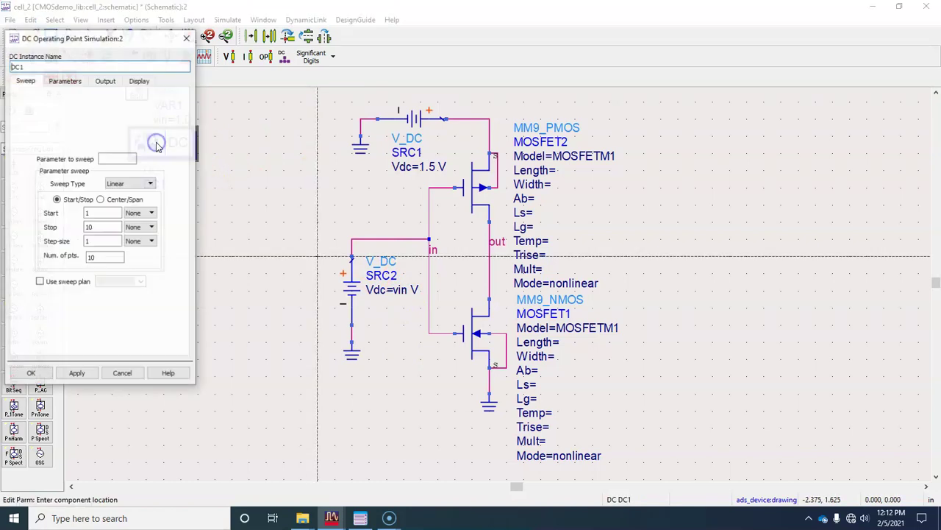
{"action": "left_click", "coordinate": [109, 157]}
{"action": "type", "text": "vin"}
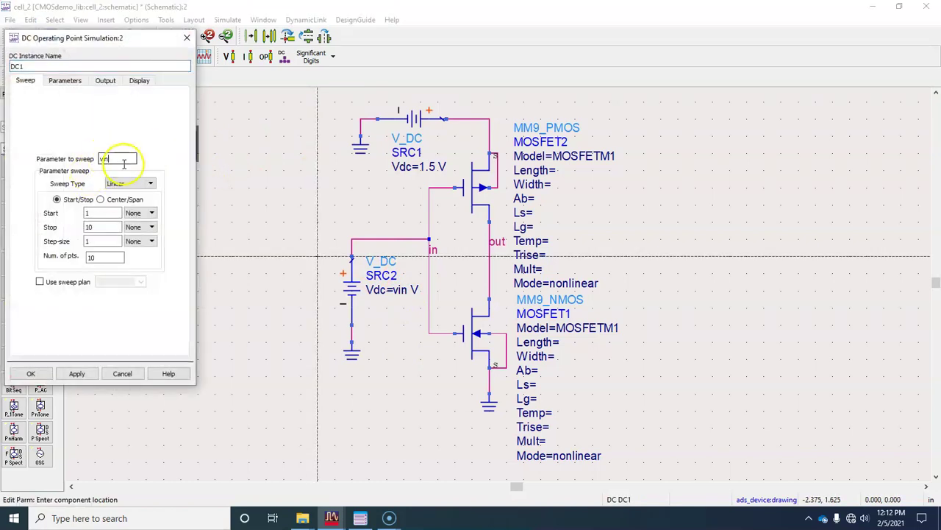
{"action": "left_click", "coordinate": [98, 212]}
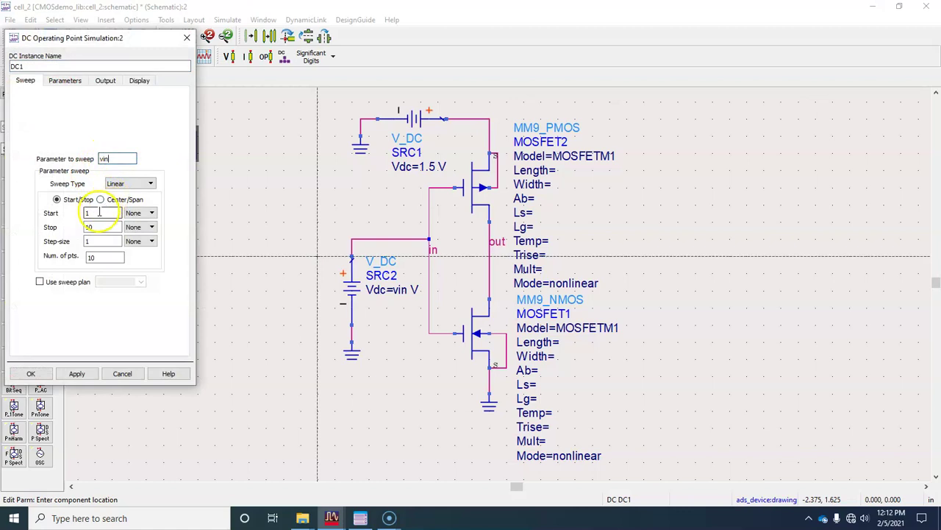
{"action": "type", "text": "0"}
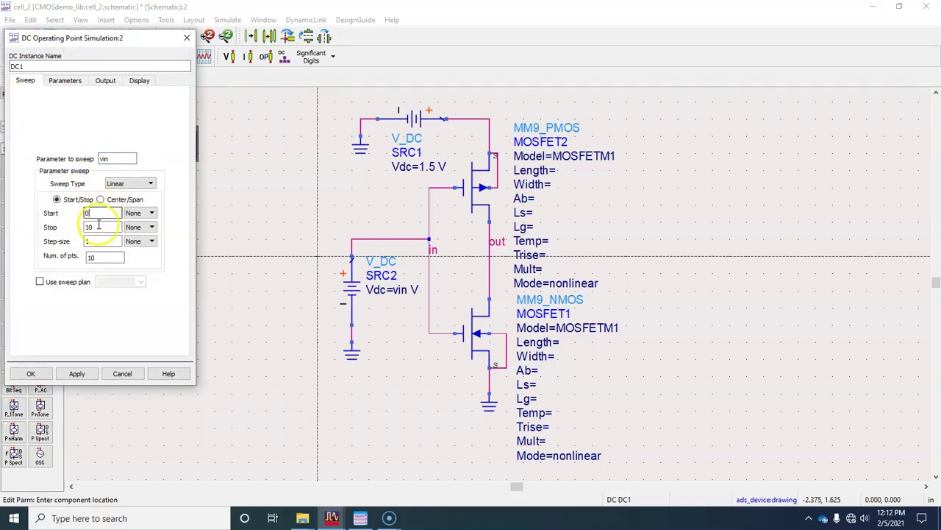
{"action": "key", "text": "Tab"}
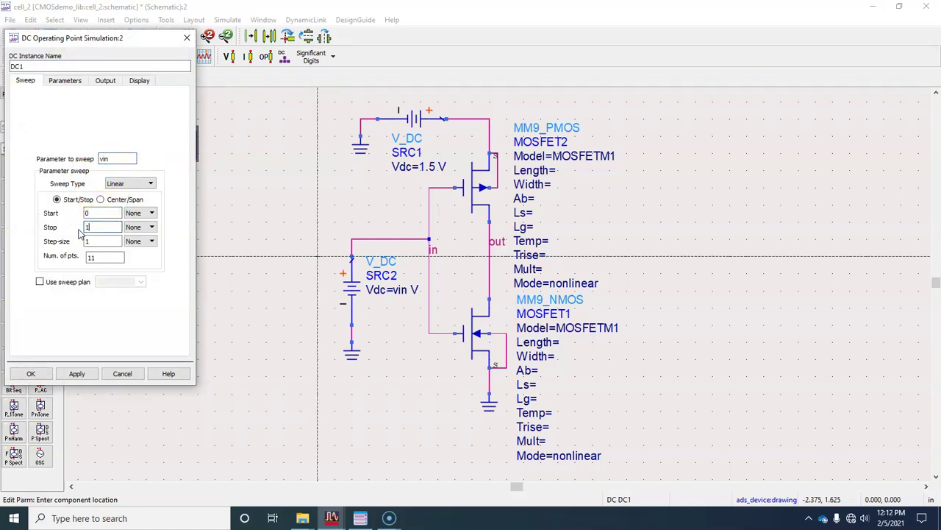
{"action": "type", "text": "1.5"}
{"action": "double_click", "coordinate": [111, 257]}
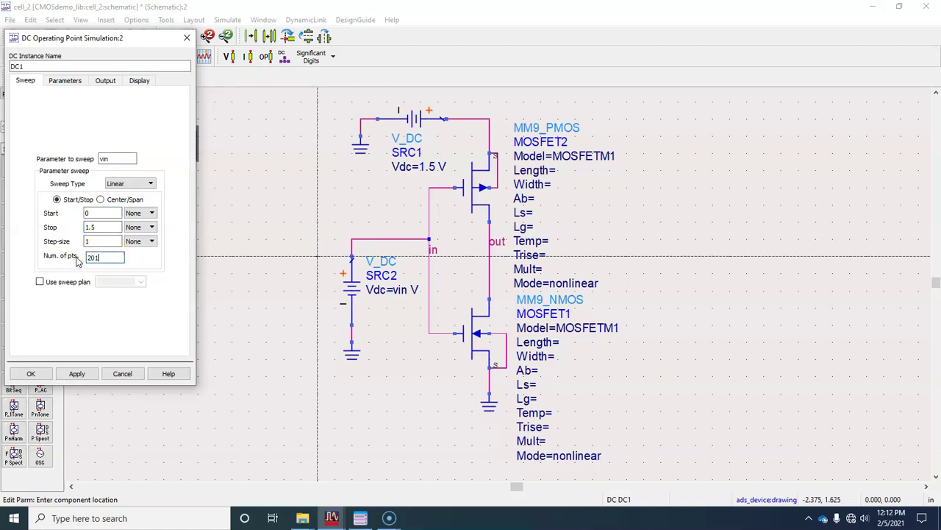
{"action": "left_click", "coordinate": [31, 373]}
- Nudge DC1 and VAR1 slightly down, then recheck the DC sweep settings
{"action": "left_click", "coordinate": [258, 224]}
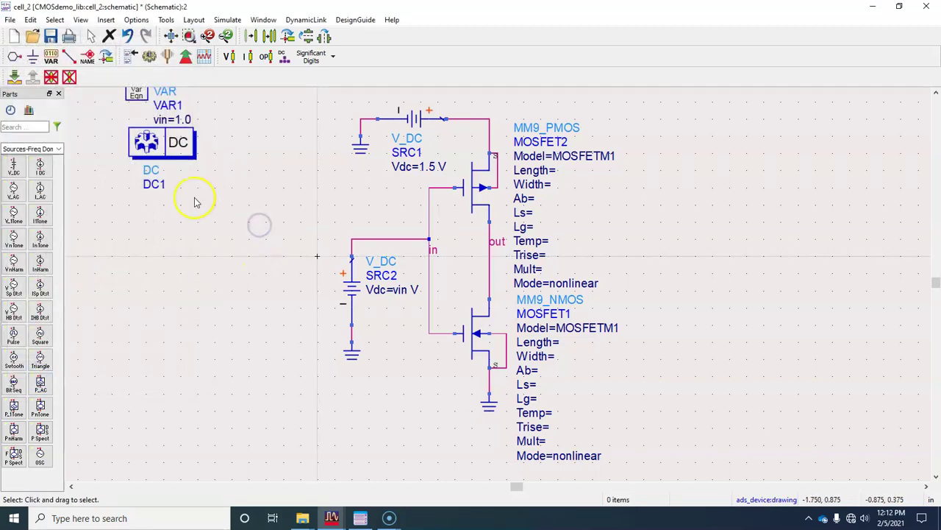
{"action": "key", "text": "Escape"}
{"action": "left_click_drag", "start_coordinate": [162, 144], "coordinate": [162, 161]}
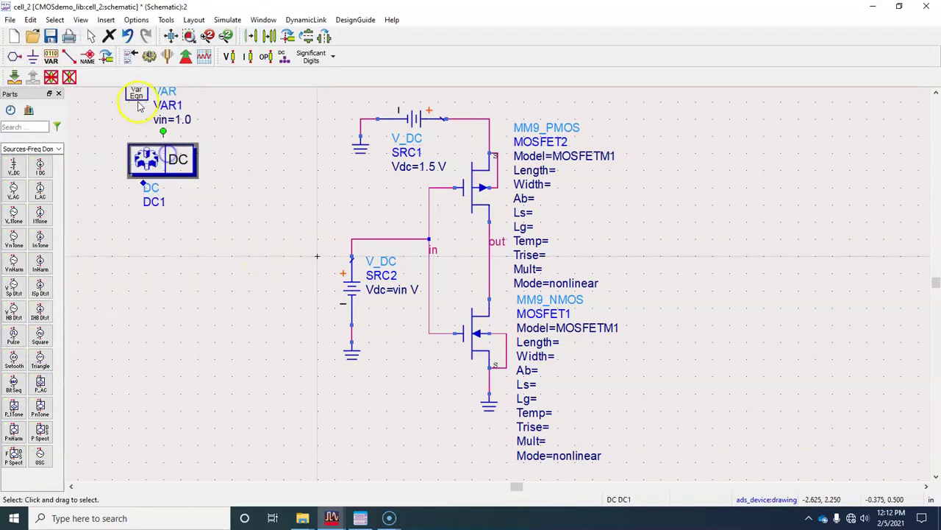
{"action": "left_click_drag", "start_coordinate": [136, 98], "coordinate": [136, 106]}
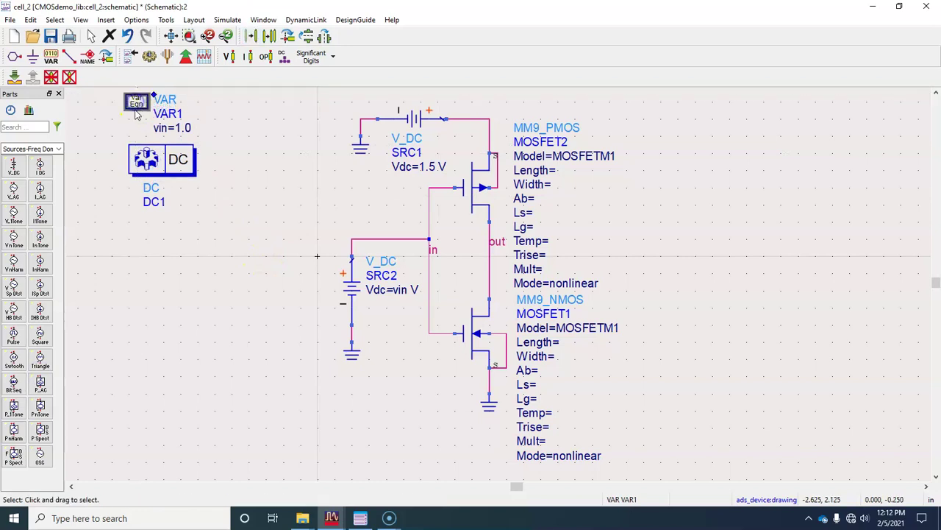
{"action": "left_click", "coordinate": [226, 142]}
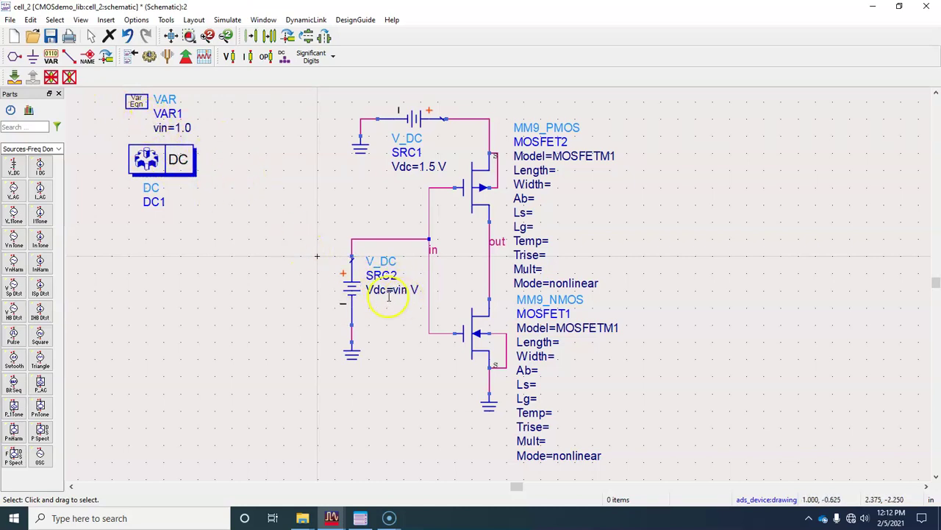
{"action": "double_click", "coordinate": [172, 169]}
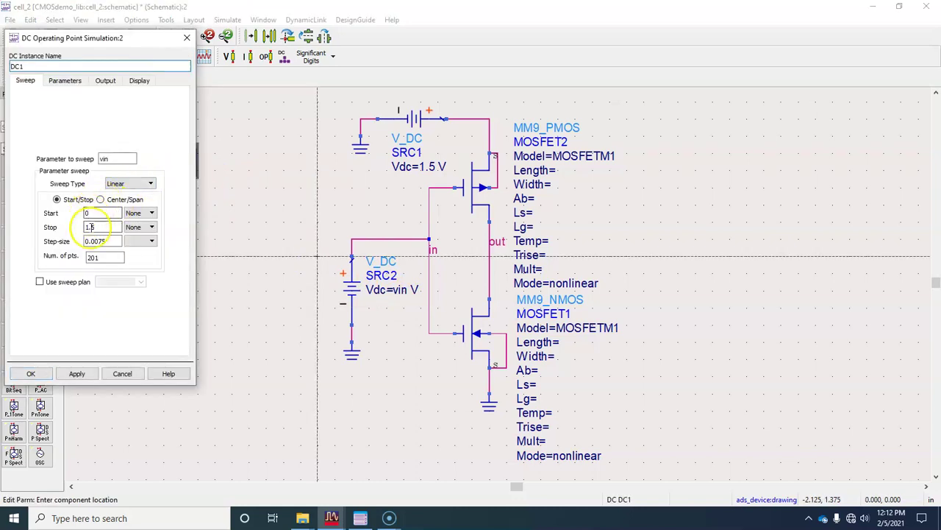
{"action": "left_click", "coordinate": [122, 373]}
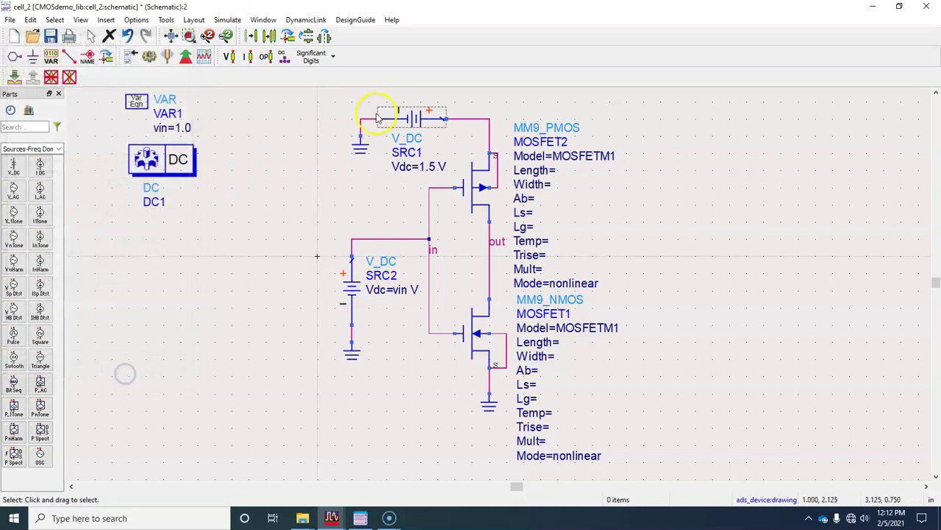
- Set MOSFET1's Model to nmos, Length 130 nm and Width 260 nm
{"action": "double_click", "coordinate": [476, 335]}
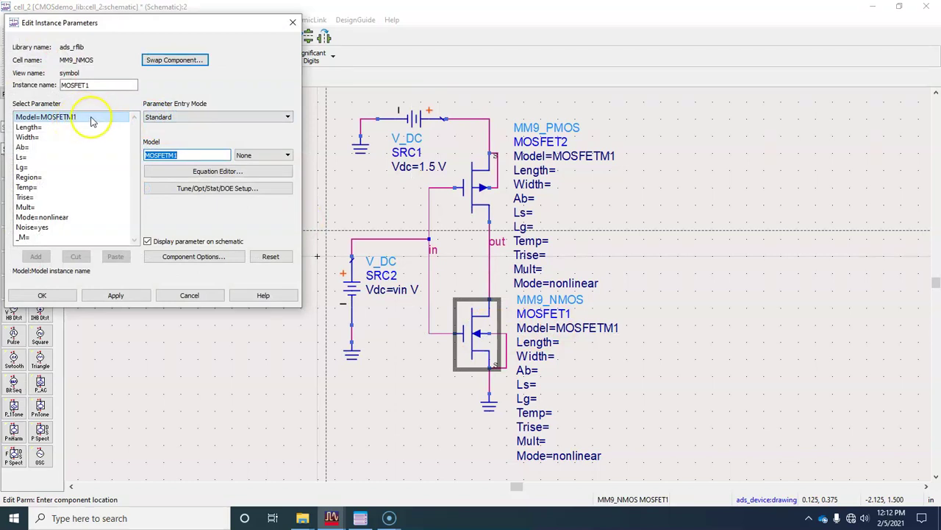
{"action": "double_click", "coordinate": [195, 156]}
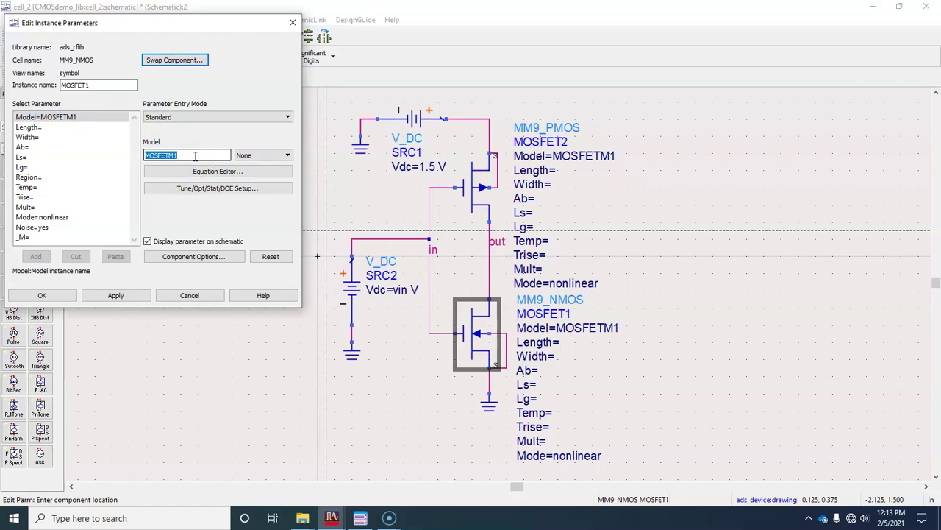
{"action": "type", "text": "nmos"}
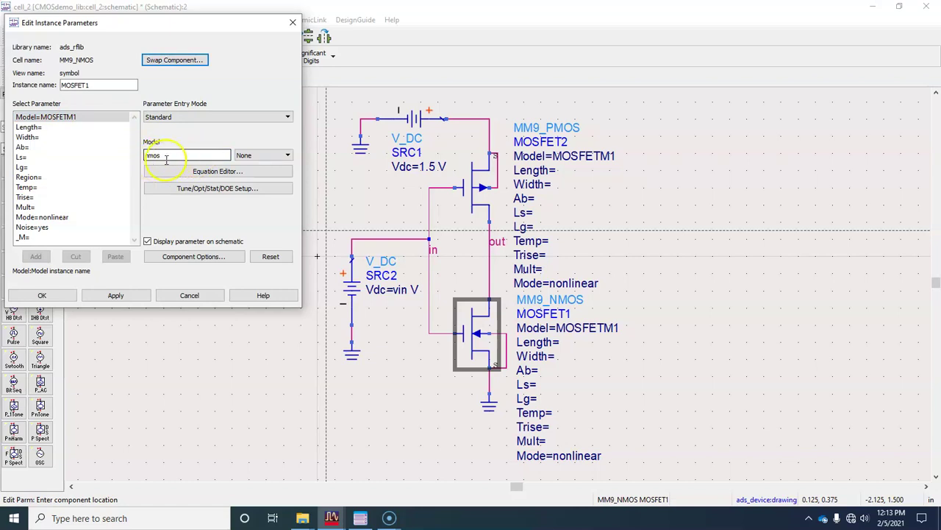
{"action": "left_click", "coordinate": [58, 127]}
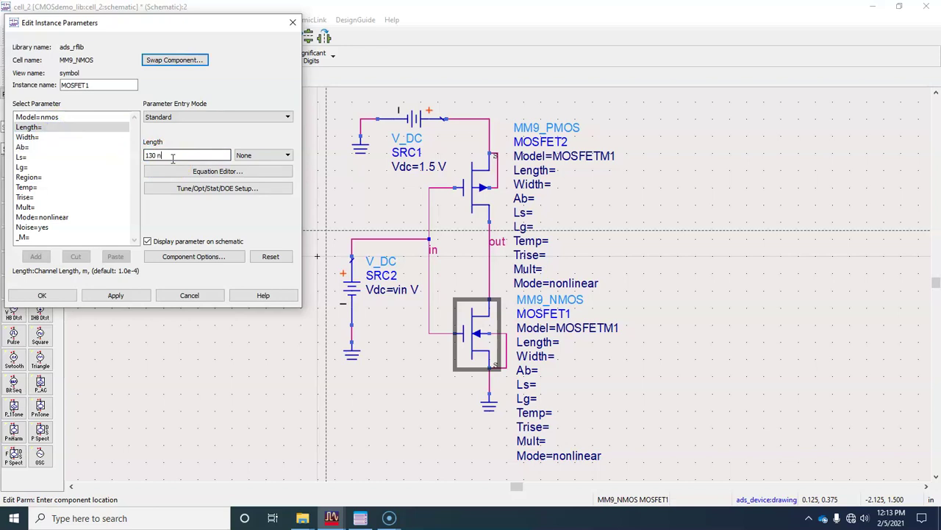
{"action": "left_click", "coordinate": [33, 137]}
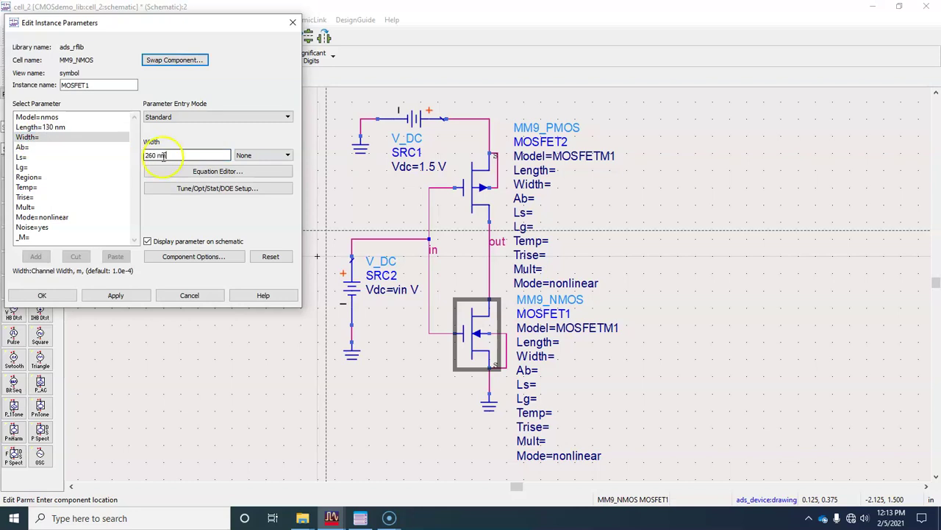
{"action": "left_click", "coordinate": [33, 295]}
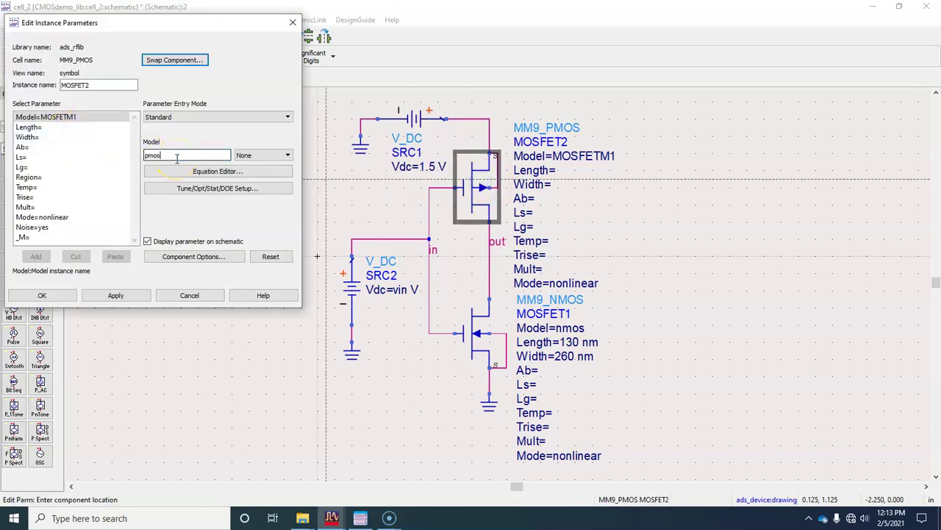
- Set MOSFET2's Model to pmos, Length 130 nm and Width 520 nm
{"action": "left_click", "coordinate": [32, 128]}
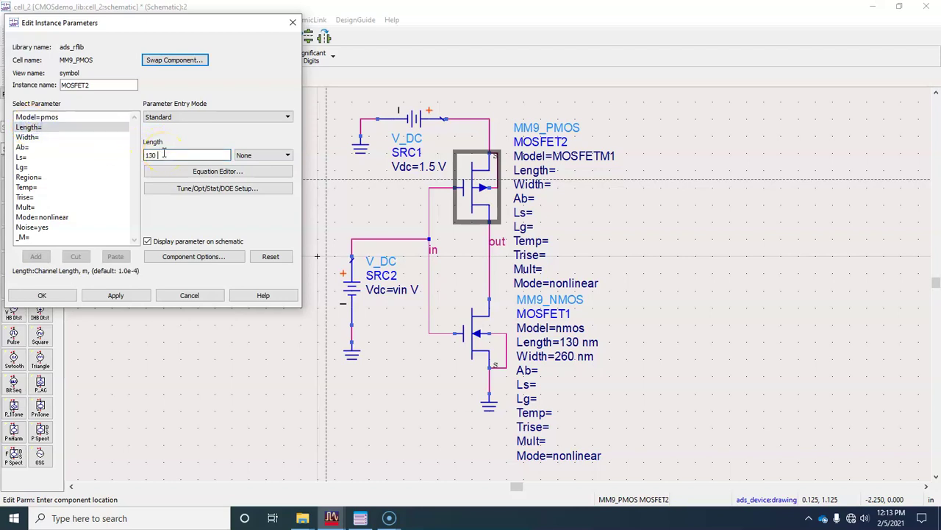
{"action": "type", "text": "130 nm"}
{"action": "left_click", "coordinate": [36, 137]}
{"action": "left_click", "coordinate": [167, 156]}
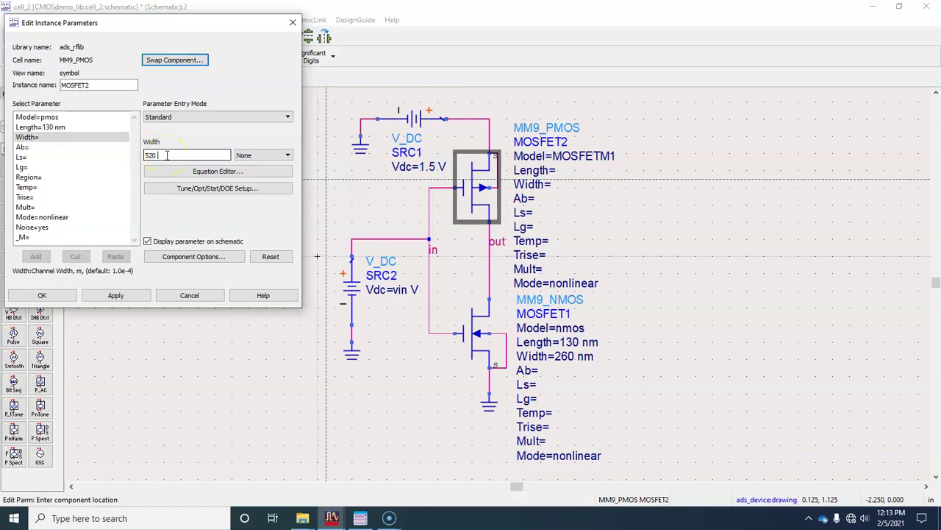
{"action": "left_click", "coordinate": [40, 295]}
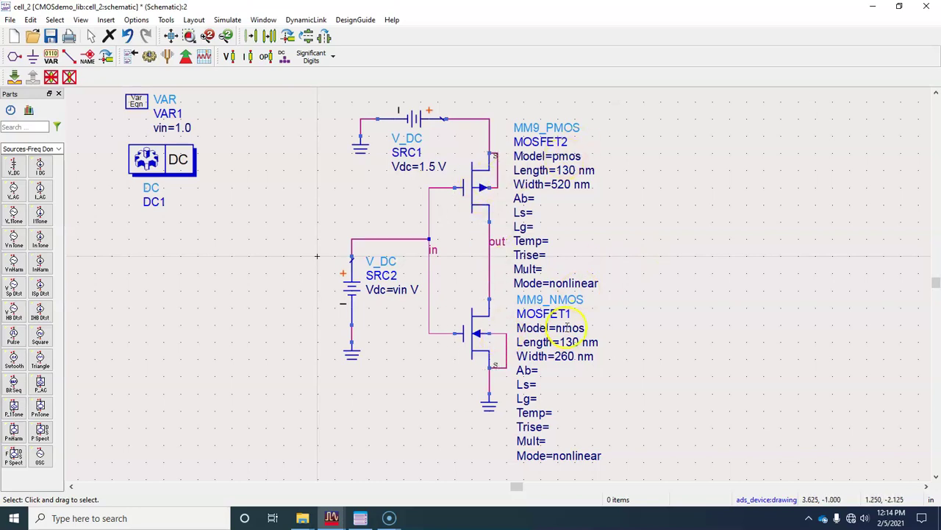
- Place a Netlist Include component from Data Items below DC1
{"action": "left_click", "coordinate": [58, 149]}
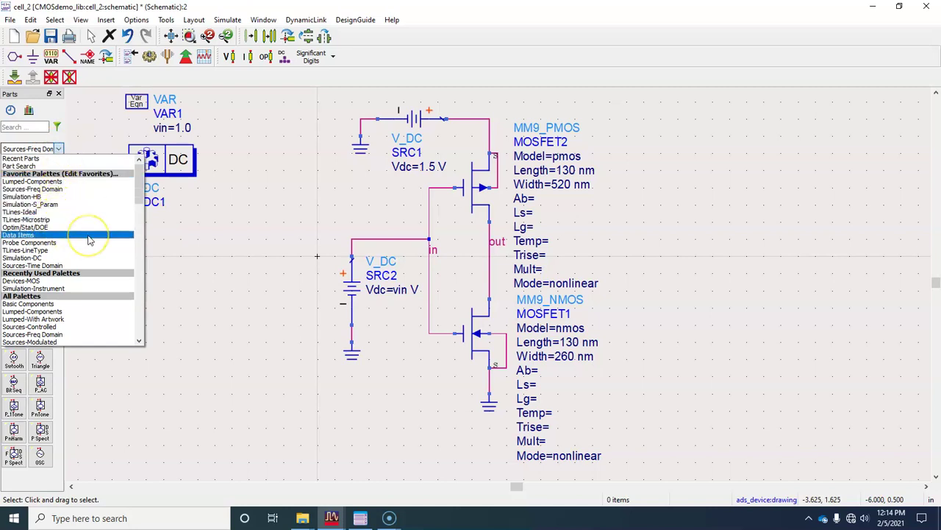
{"action": "scroll", "coordinate": [88, 241], "scroll_direction": "down", "scroll_amount": 6}
{"action": "scroll", "coordinate": [89, 241], "scroll_direction": "up", "scroll_amount": 6}
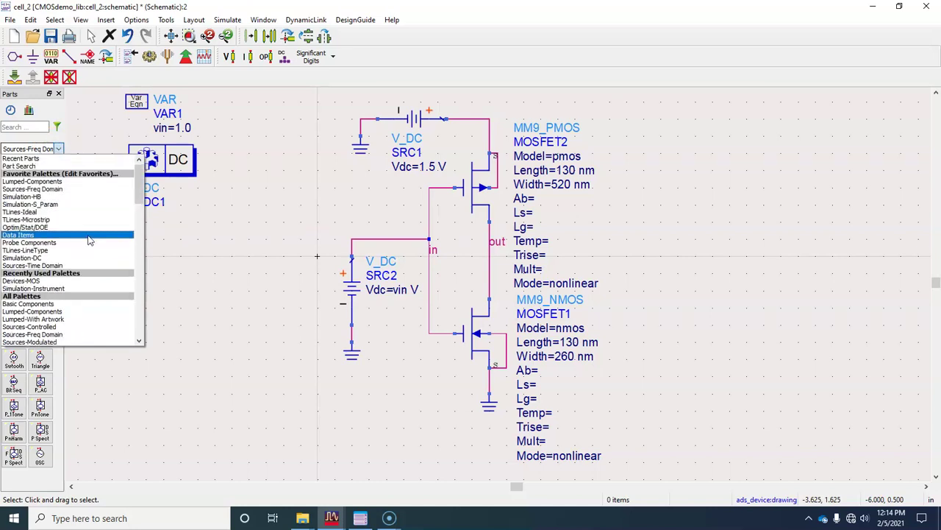
{"action": "left_click", "coordinate": [30, 235]}
{"action": "left_click", "coordinate": [39, 336]}
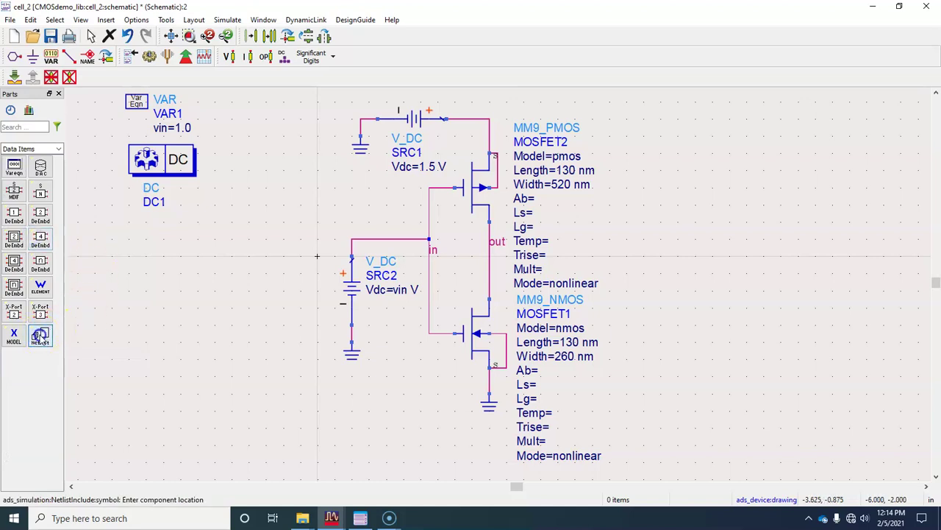
{"action": "left_click", "coordinate": [108, 233]}
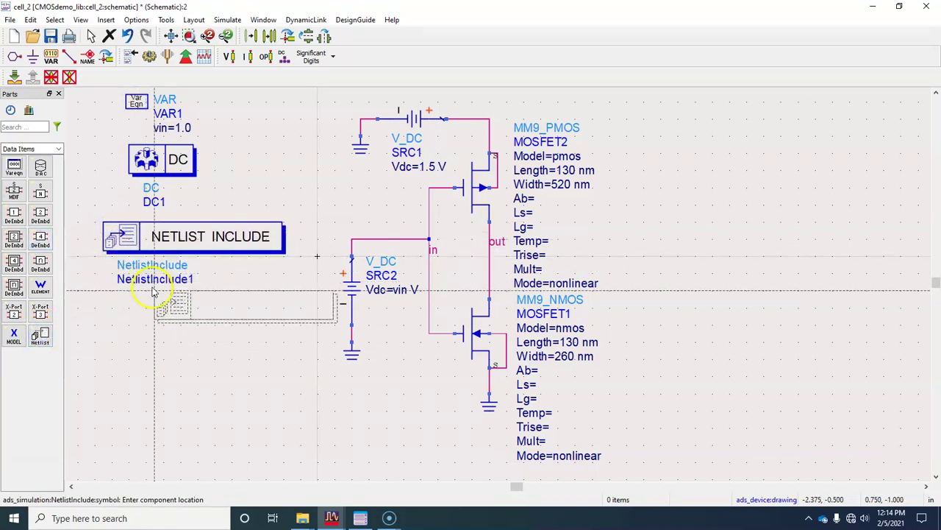
{"action": "key", "text": "Escape"}
- Set the Netlist Include's file to Desktop\BSIM\130nm_bulk.pm.txt
{"action": "double_click", "coordinate": [158, 239]}
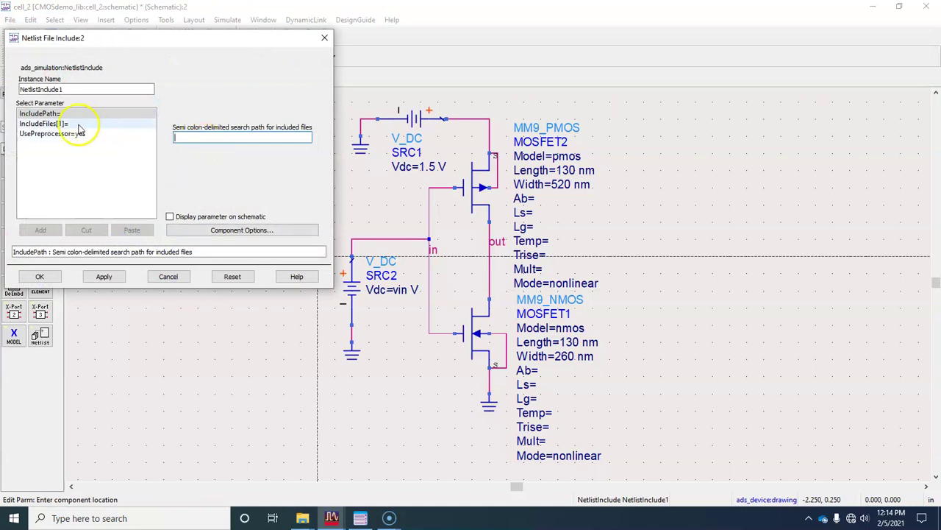
{"action": "left_click", "coordinate": [50, 124]}
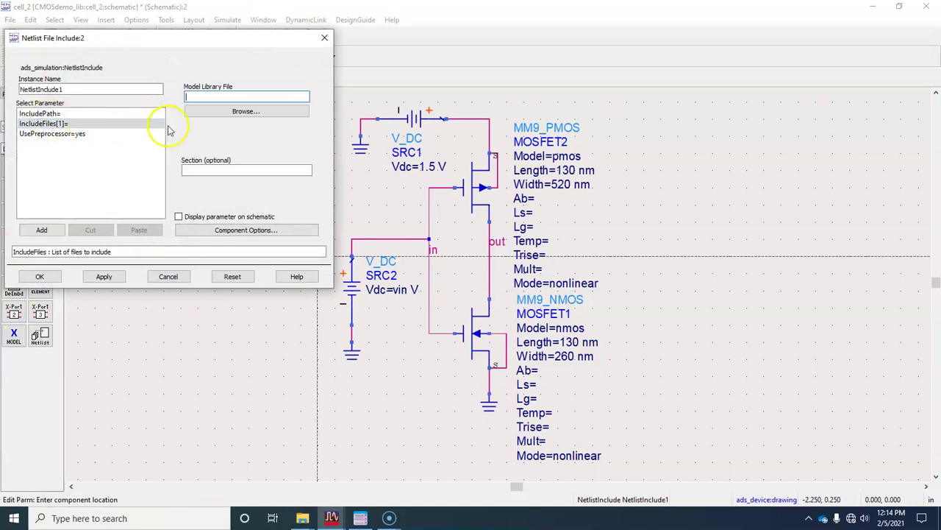
{"action": "left_click", "coordinate": [246, 111]}
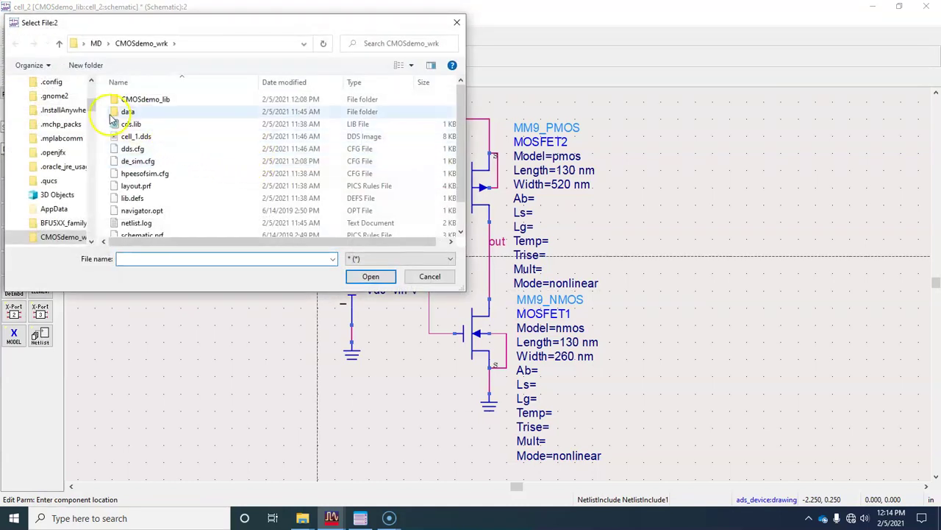
{"action": "left_click_drag", "start_coordinate": [90, 95], "coordinate": [90, 69]}
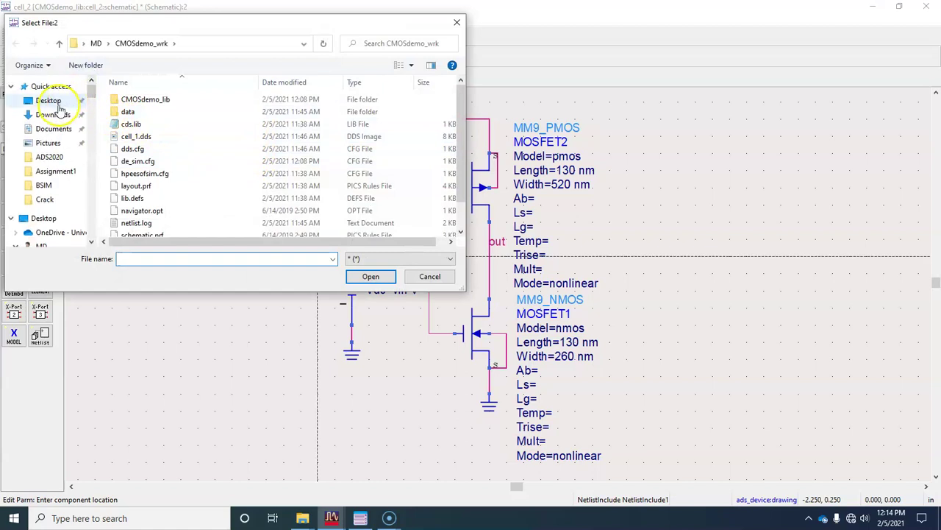
{"action": "left_click", "coordinate": [76, 100]}
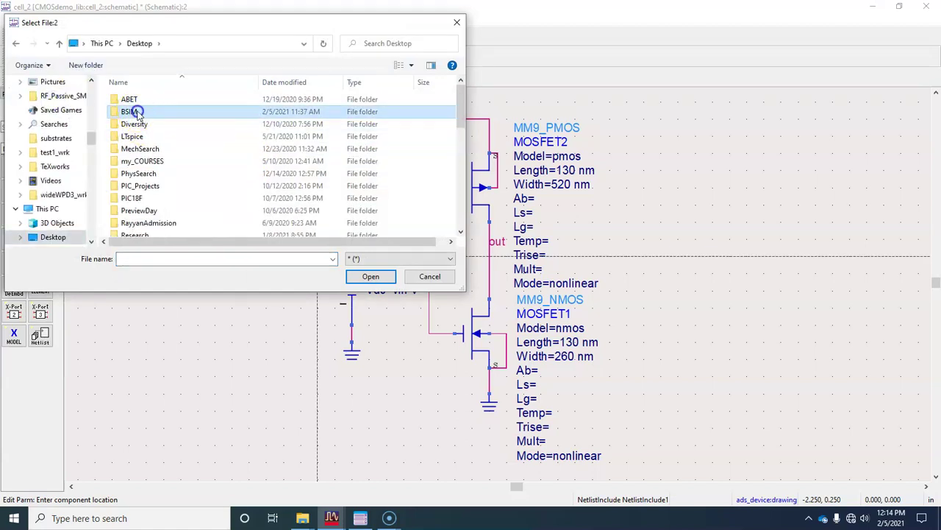
{"action": "double_click", "coordinate": [136, 112]}
{"action": "left_click", "coordinate": [157, 126]}
{"action": "double_click", "coordinate": [157, 126]}
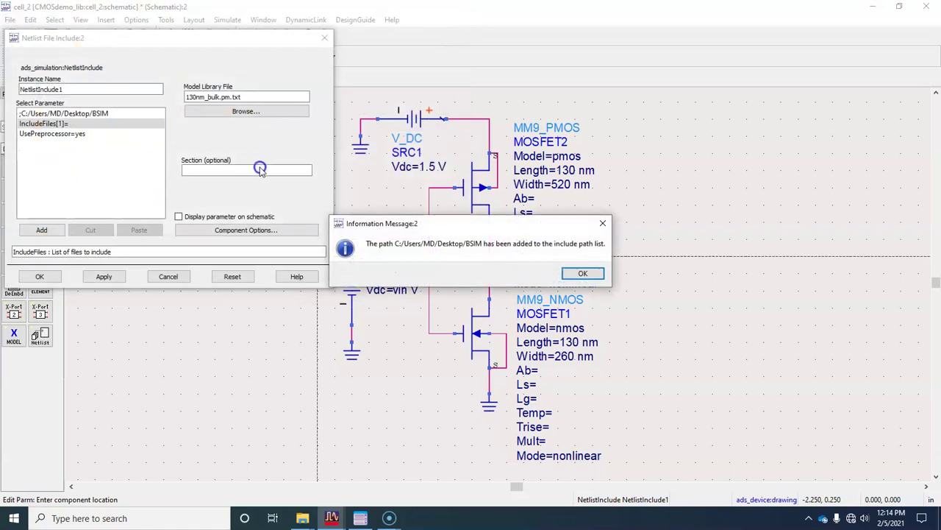
{"action": "left_click", "coordinate": [584, 275]}
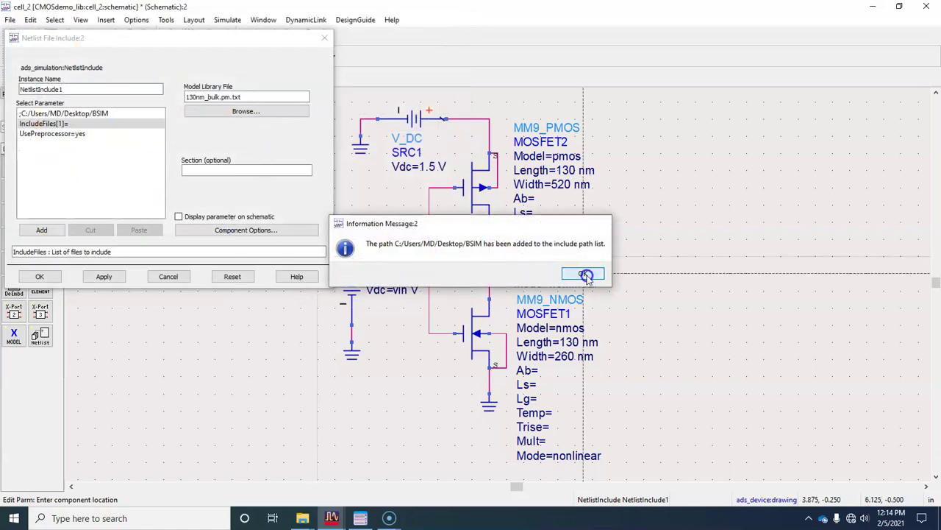
{"action": "left_click", "coordinate": [50, 277]}
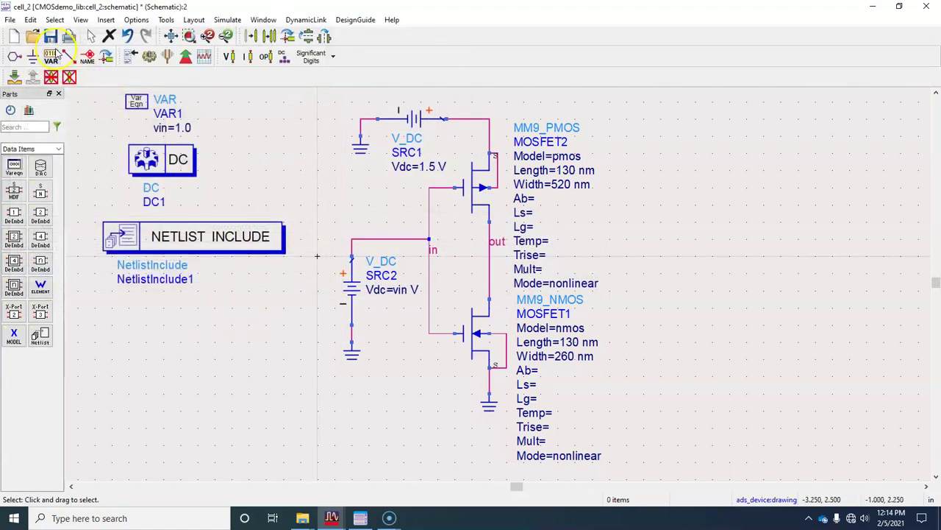
- Run the simulation and place a rectangular plot on the data display
{"action": "left_click", "coordinate": [147, 63]}
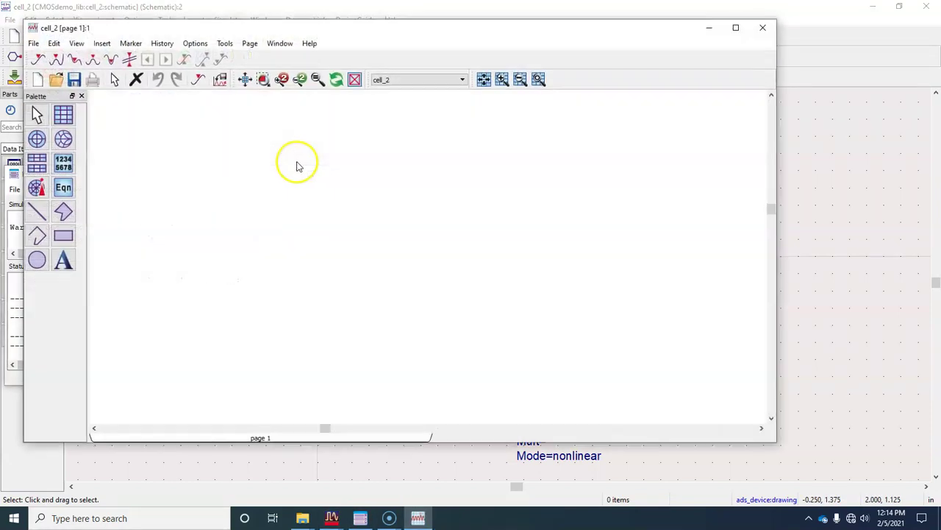
{"action": "left_click_drag", "start_coordinate": [212, 28], "coordinate": [328, 47]}
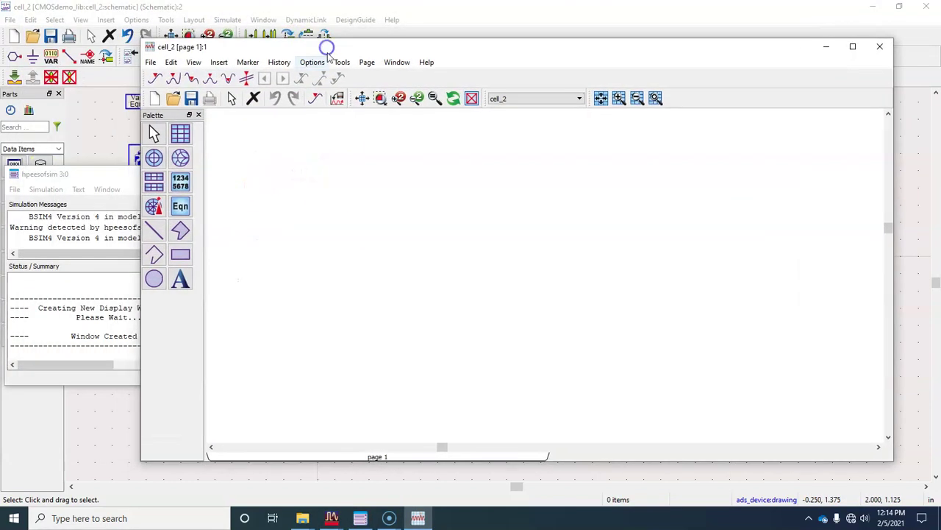
{"action": "left_click", "coordinate": [189, 144]}
{"action": "left_click", "coordinate": [400, 173]}
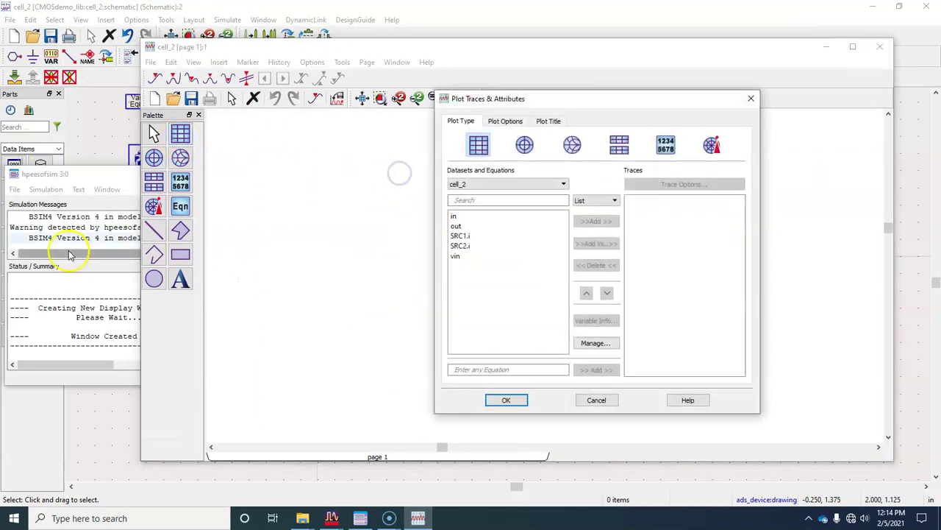
{"action": "left_click_drag", "start_coordinate": [94, 174], "coordinate": [106, 215]}
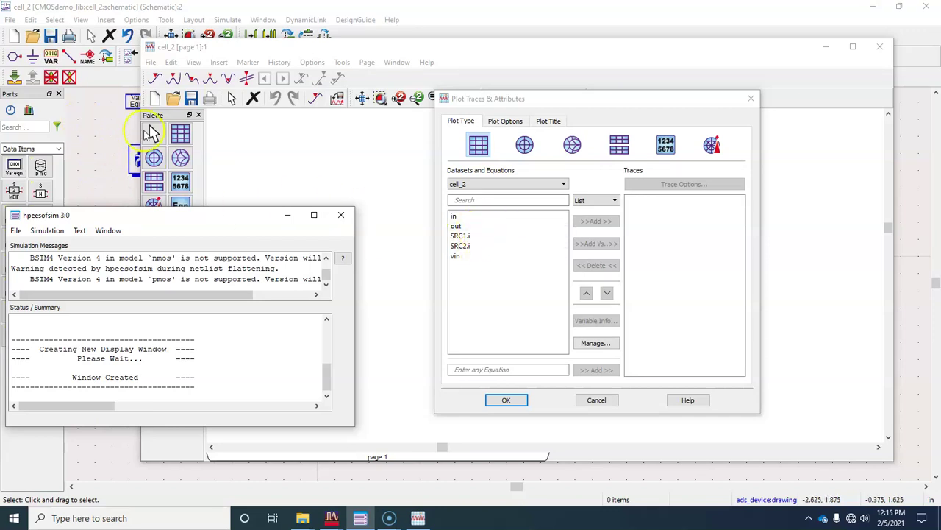
- Add the trace out versus vin to the plot
{"action": "left_click", "coordinate": [456, 227]}
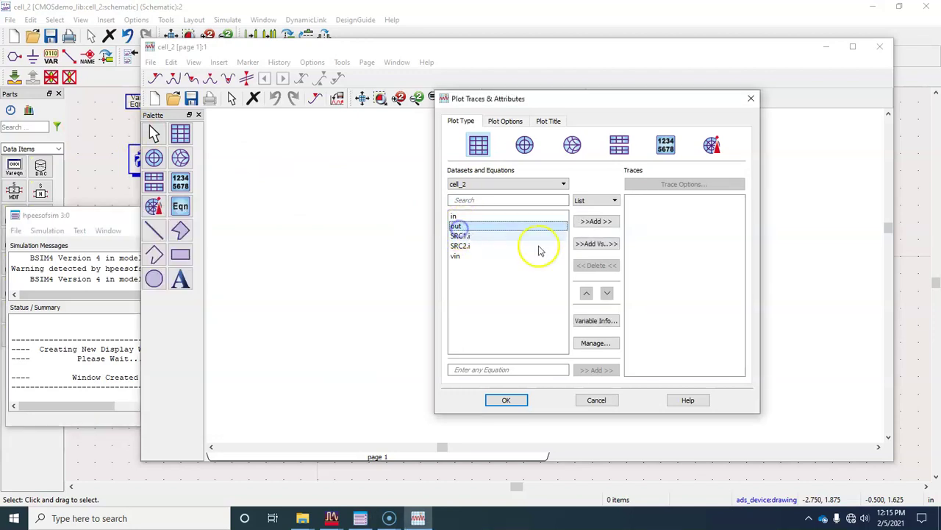
{"action": "left_click", "coordinate": [602, 245]}
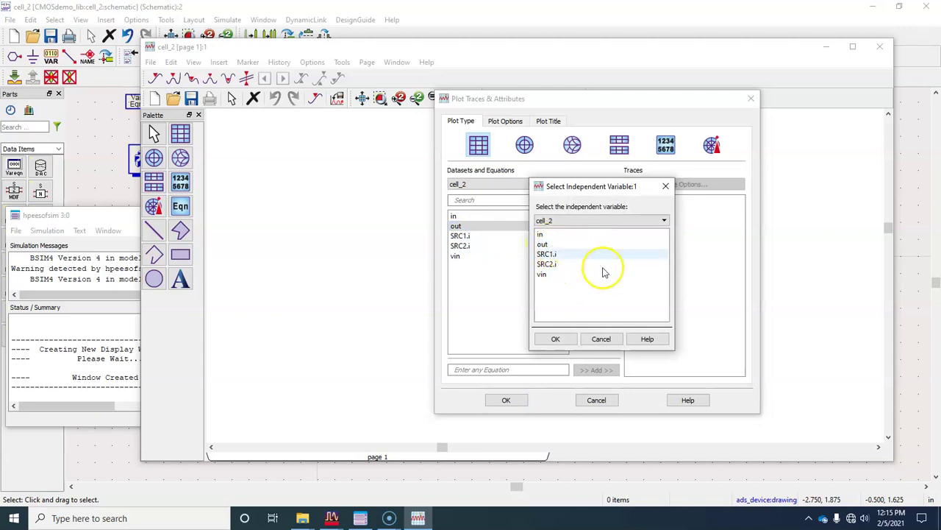
{"action": "left_click", "coordinate": [603, 339]}
{"action": "left_click", "coordinate": [458, 225]}
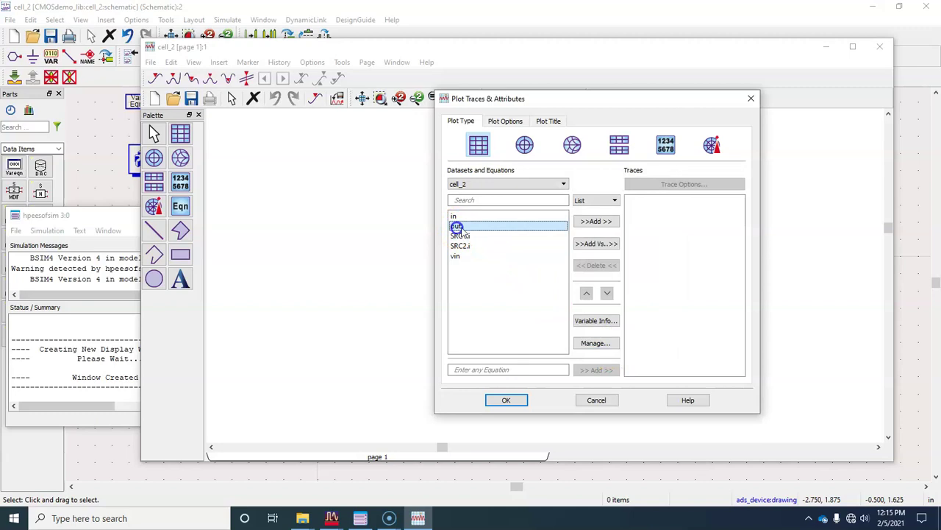
{"action": "left_click", "coordinate": [596, 244]}
{"action": "left_click", "coordinate": [544, 274]}
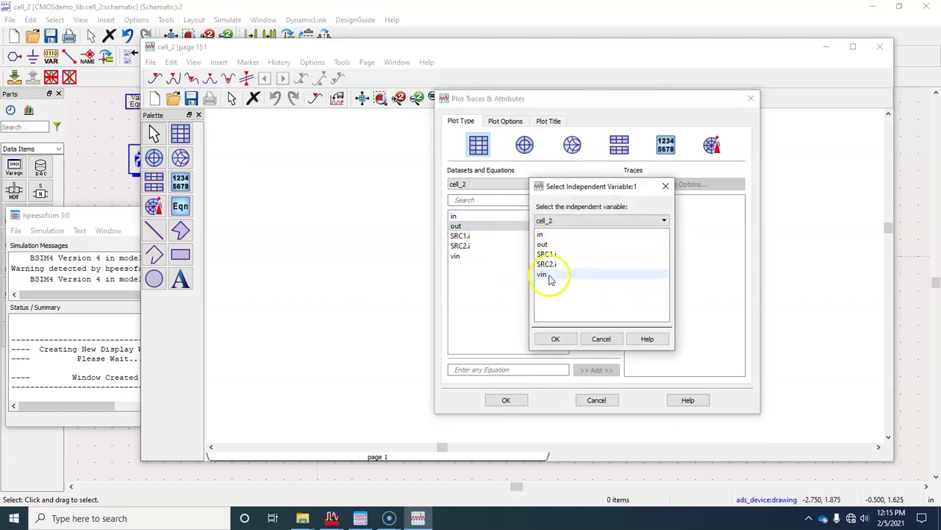
{"action": "left_click", "coordinate": [560, 337]}
{"action": "left_click", "coordinate": [506, 399]}
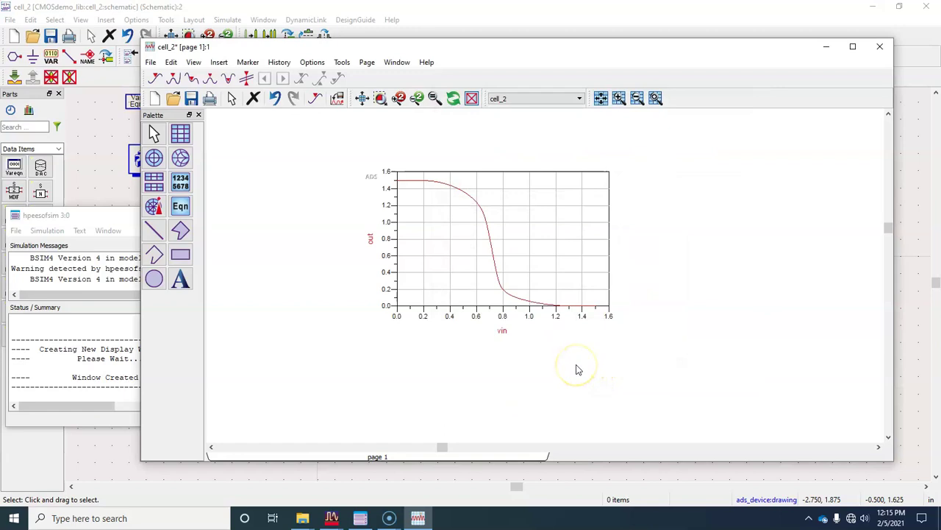
- Turn off X-axis Auto Scale and set the axis to 0–1.5 with 0.25 step
{"action": "double_click", "coordinate": [528, 236]}
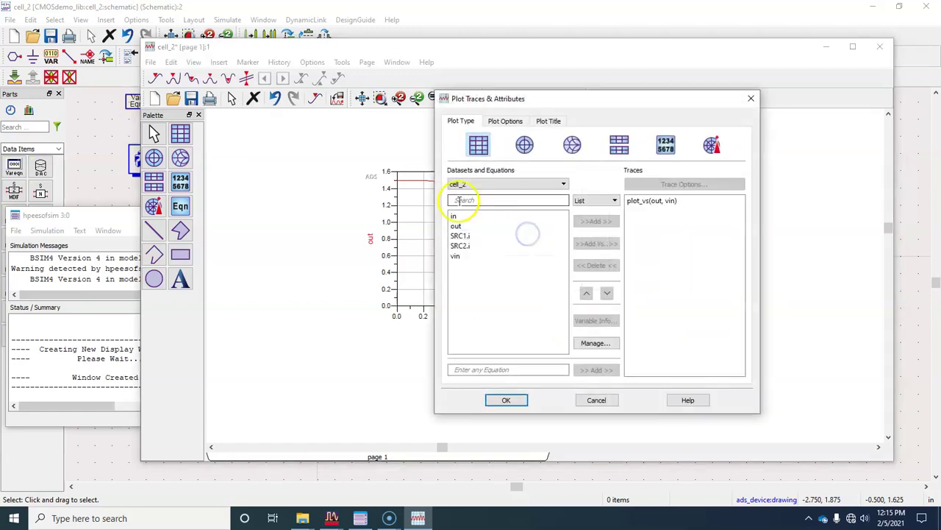
{"action": "left_click", "coordinate": [506, 121]}
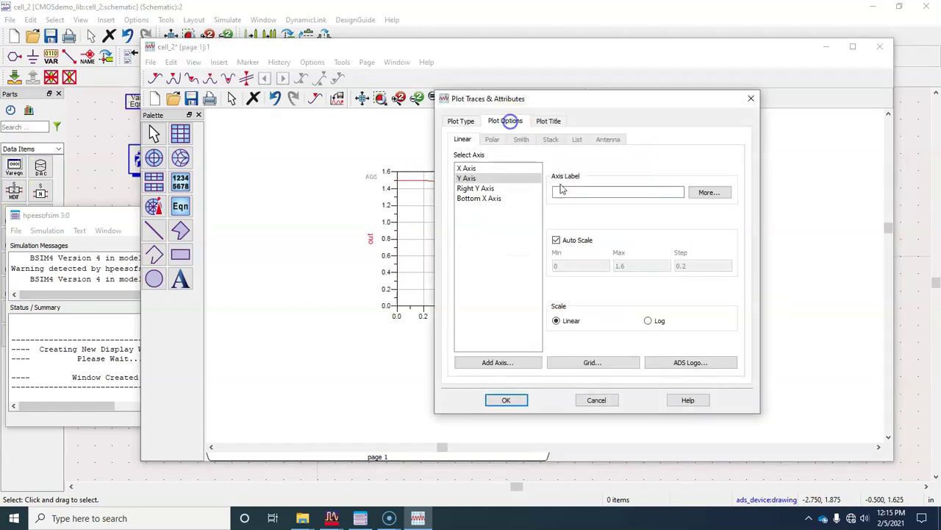
{"action": "left_click", "coordinate": [471, 168]}
{"action": "left_click", "coordinate": [557, 240]}
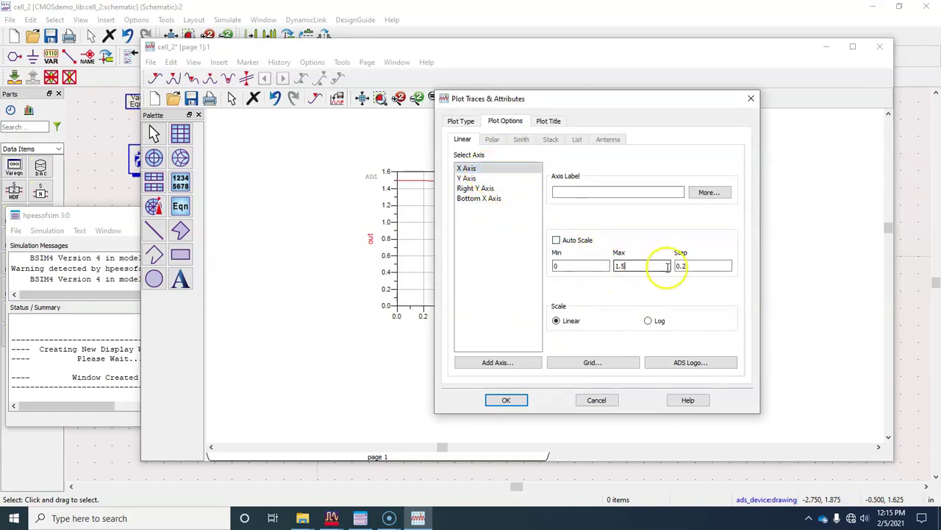
{"action": "left_click_drag", "start_coordinate": [694, 265], "coordinate": [669, 266]}
{"action": "left_click", "coordinate": [694, 266]}
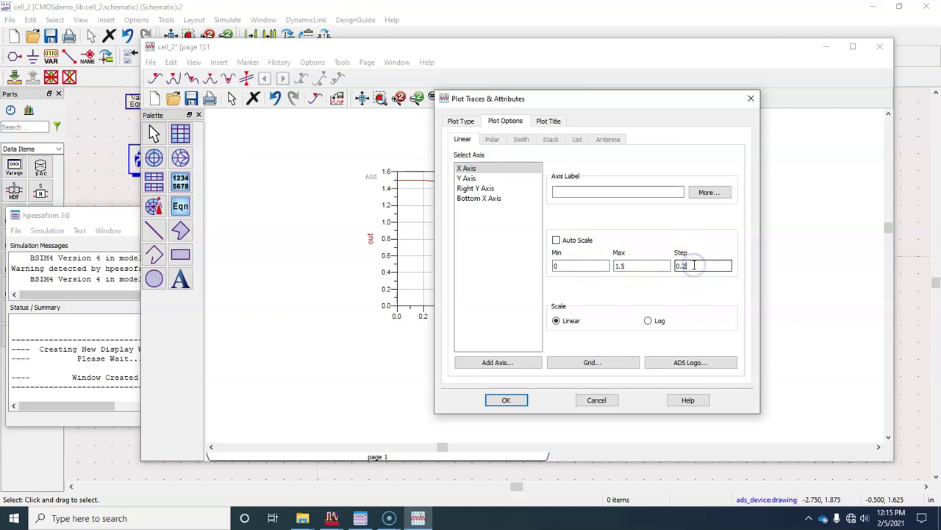
{"action": "type", "text": "5"}
{"action": "left_click", "coordinate": [506, 399]}
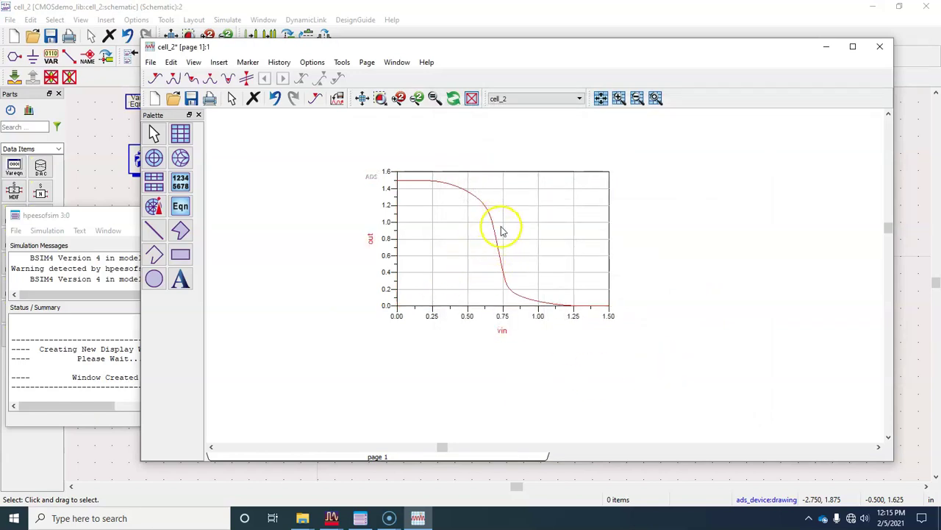
- Change MOSFET2's Width to 600 nm and re-run the simulation
{"action": "left_click", "coordinate": [114, 135]}
{"action": "left_click", "coordinate": [556, 187]}
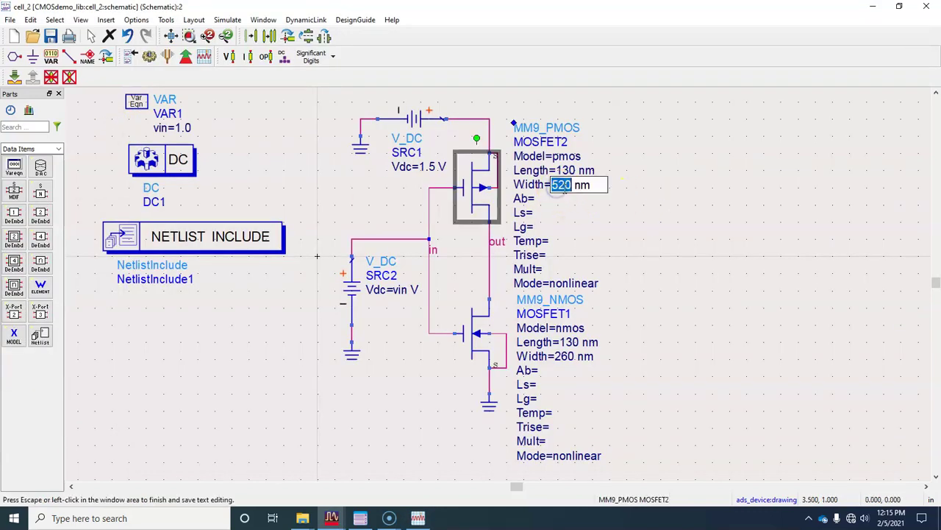
{"action": "type", "text": "600"}
{"action": "left_click", "coordinate": [603, 233]}
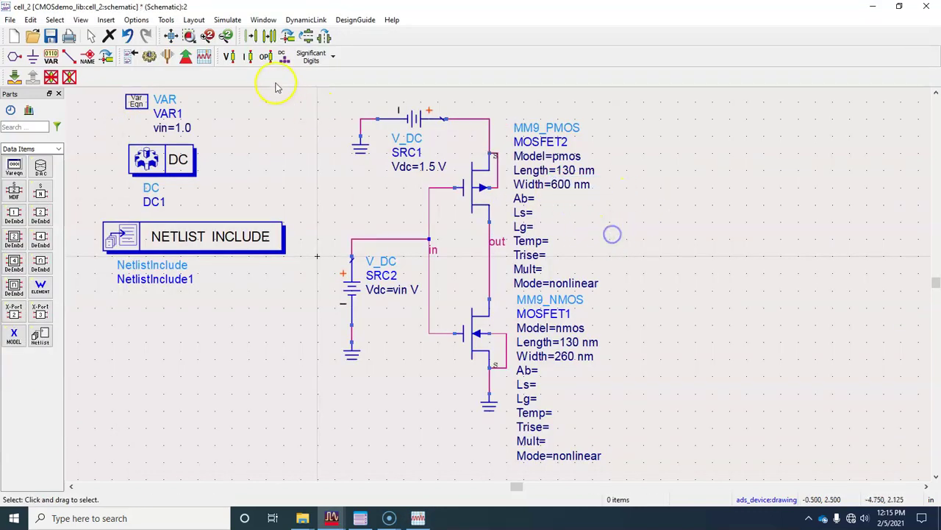
{"action": "left_click", "coordinate": [149, 57]}
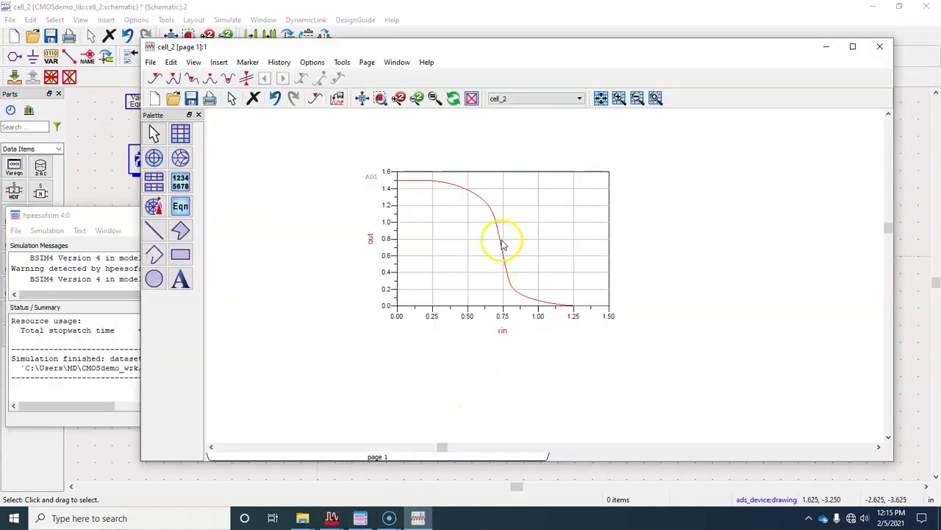
- Turn off Y-axis Auto Scale and set the axis to 0–1.5 with 0.25 step
{"action": "double_click", "coordinate": [421, 200]}
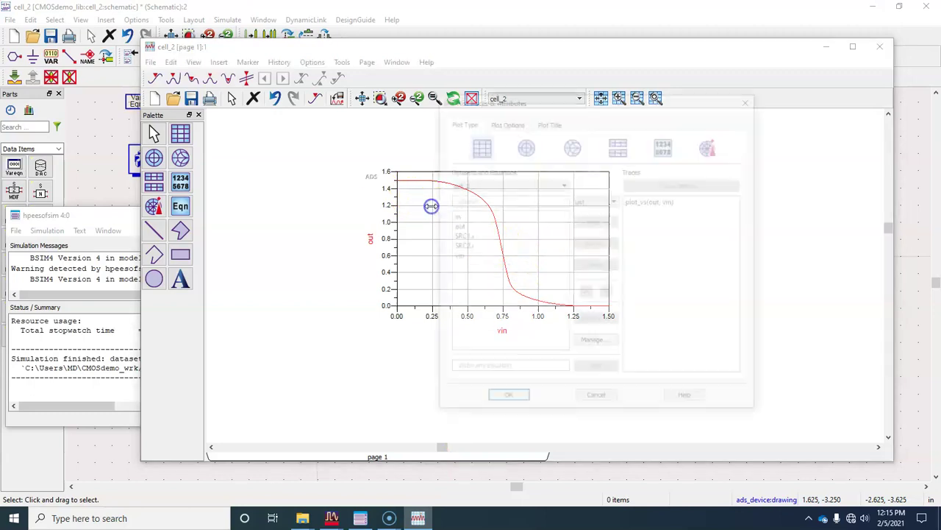
{"action": "left_click", "coordinate": [506, 121]}
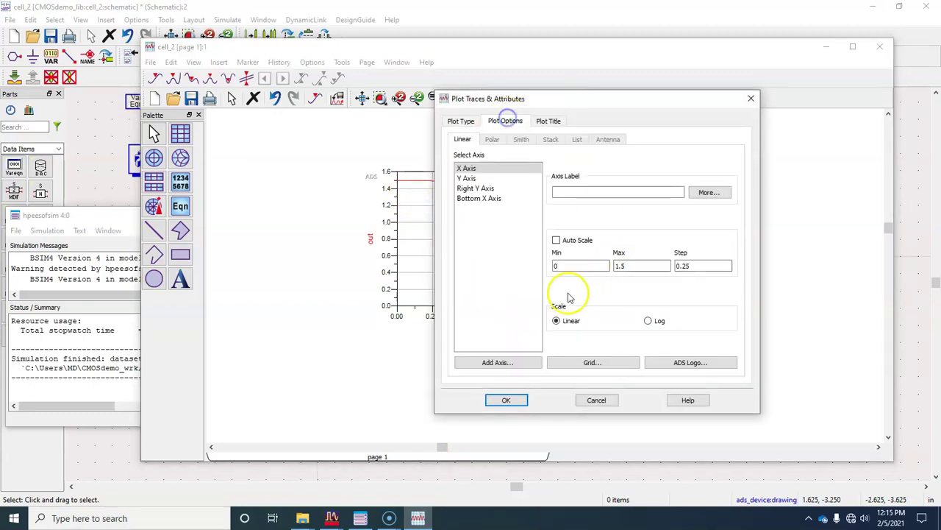
{"action": "left_click", "coordinate": [471, 178]}
{"action": "left_click", "coordinate": [557, 241]}
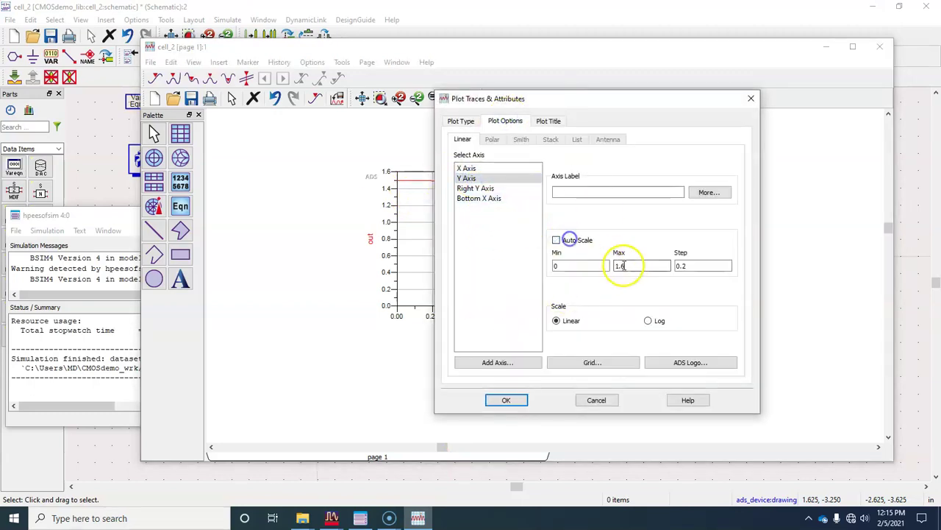
{"action": "left_click", "coordinate": [627, 266]}
{"action": "type", "text": "5"}
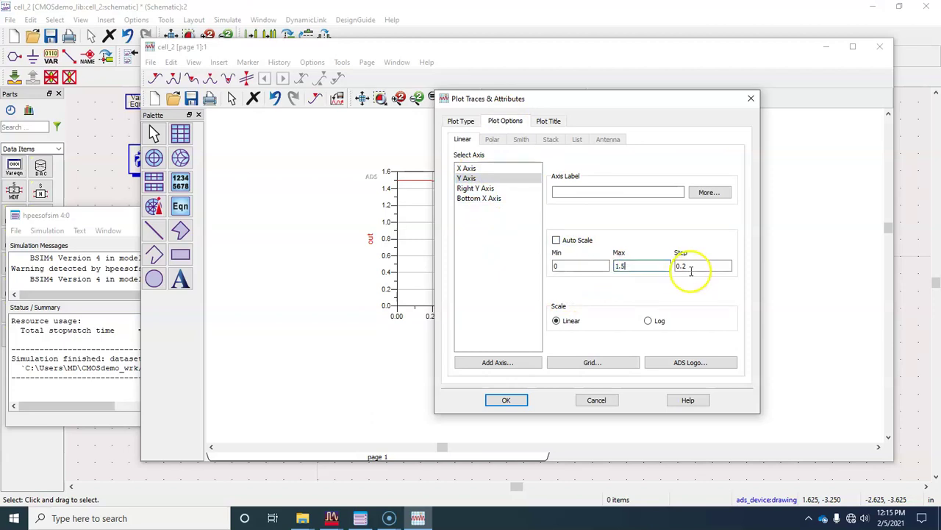
{"action": "left_click_drag", "start_coordinate": [695, 266], "coordinate": [671, 267]}
{"action": "double_click", "coordinate": [711, 266]}
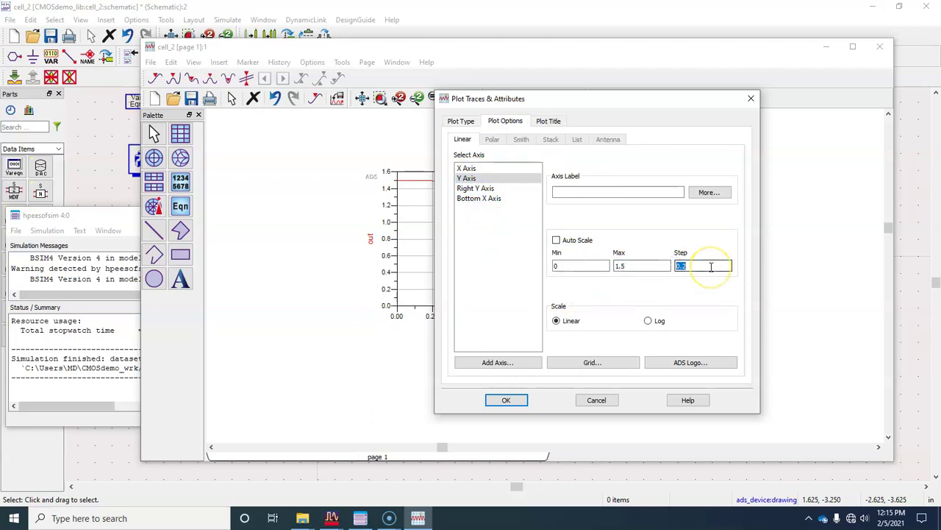
{"action": "left_click", "coordinate": [519, 401]}
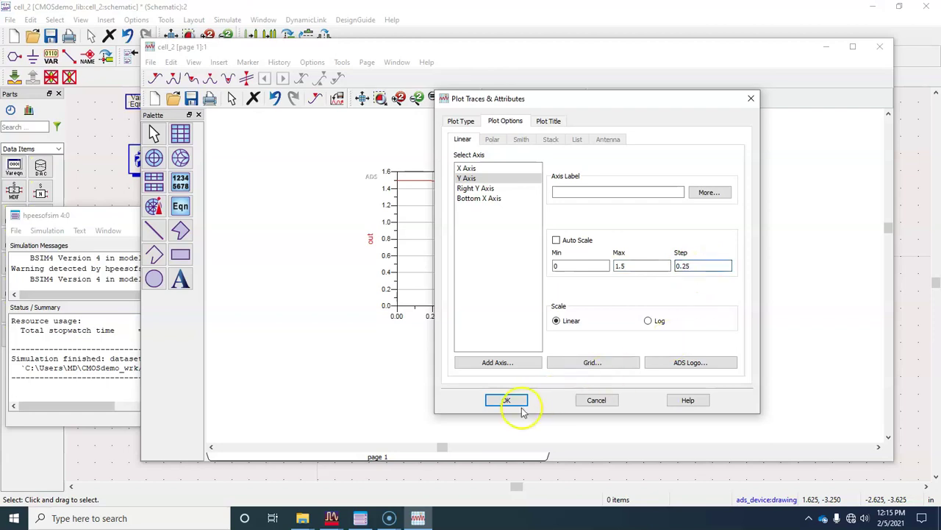
{"action": "left_click", "coordinate": [435, 392]}
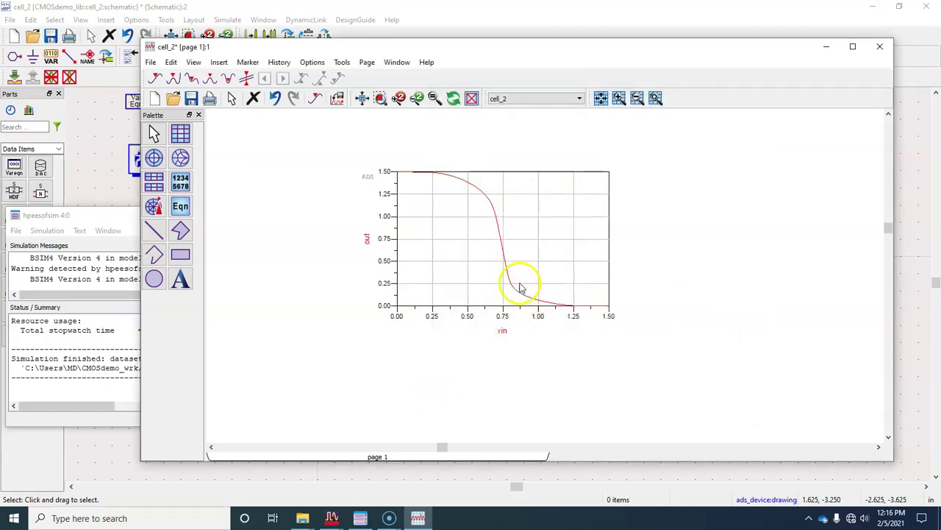
- On the inverter schematic, change the PMOS Width to 620 nm and re-run the simulation
{"action": "mouse_move", "coordinate": [504, 245]}
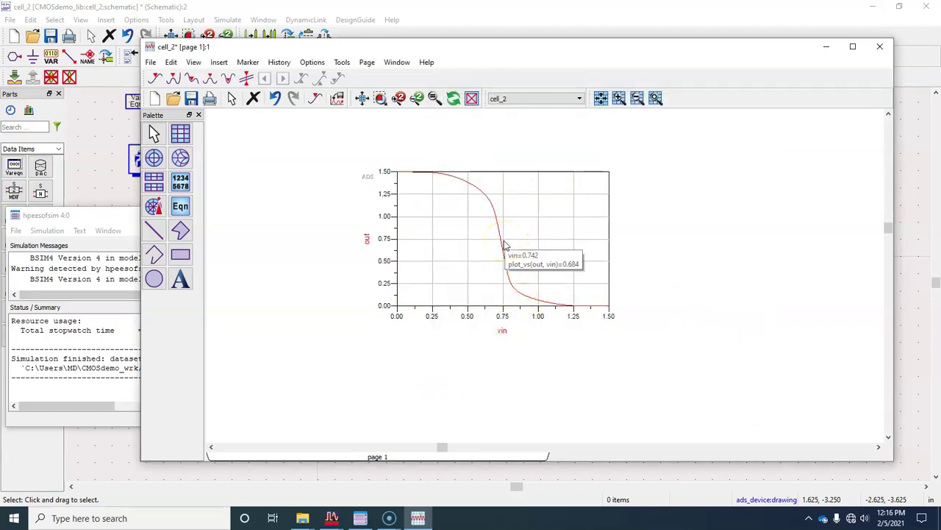
{"action": "left_click", "coordinate": [81, 195]}
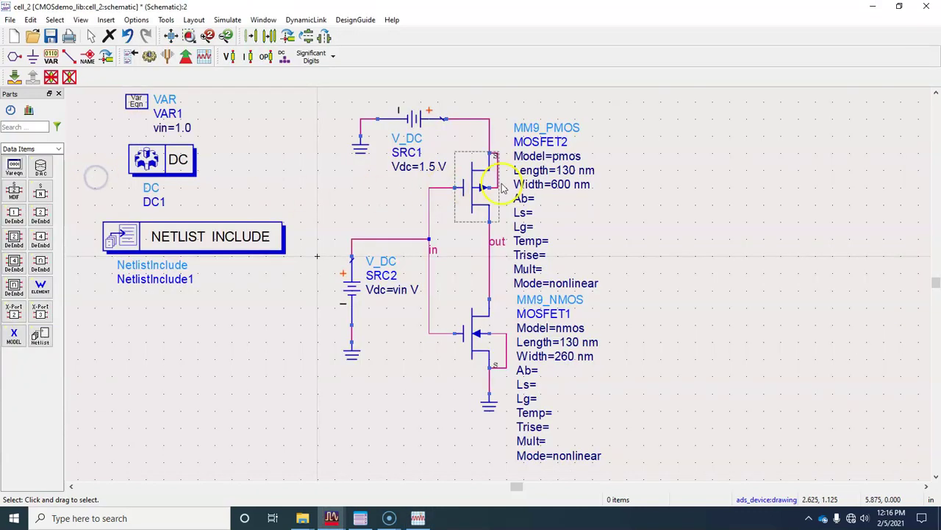
{"action": "double_click", "coordinate": [560, 183]}
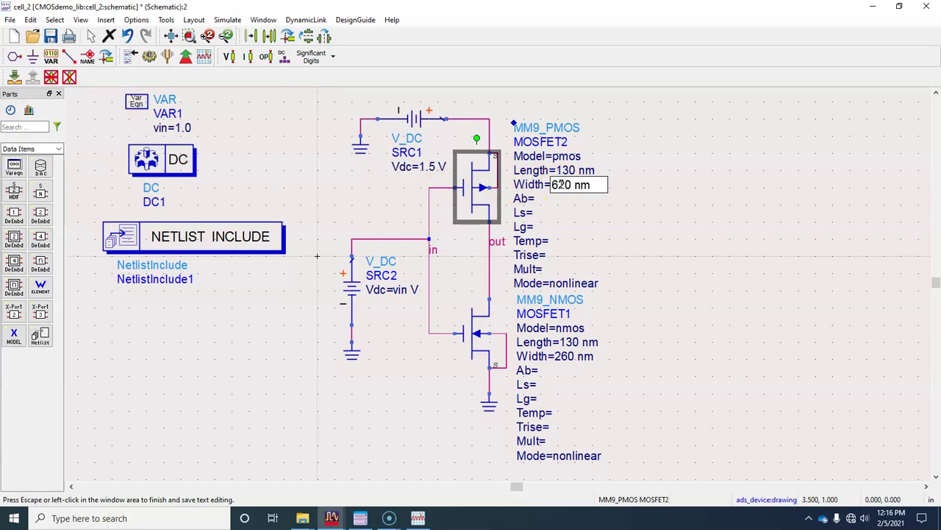
{"action": "left_click", "coordinate": [566, 220]}
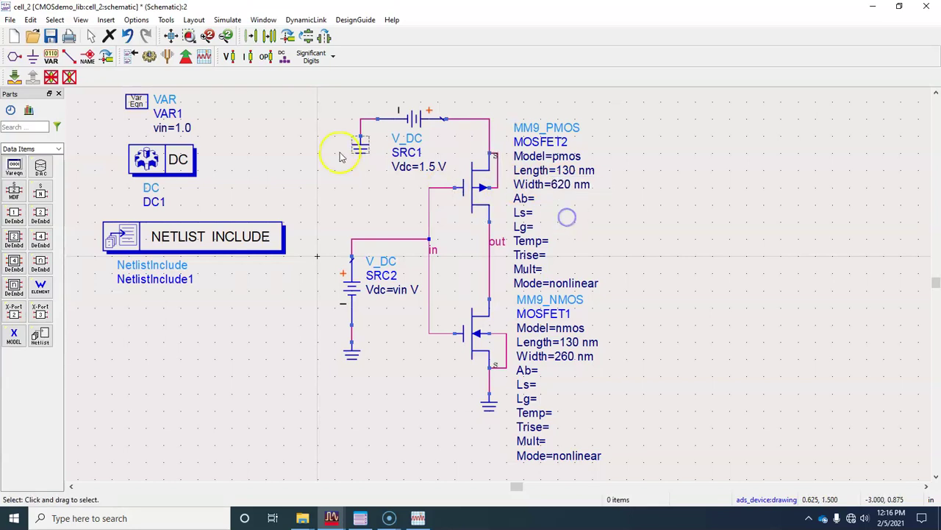
{"action": "left_click", "coordinate": [150, 56]}
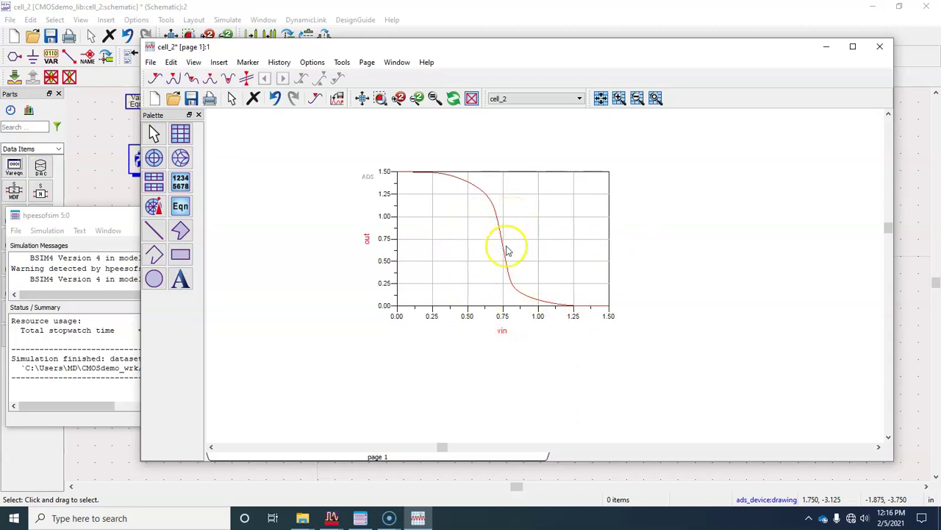
- Fit the transfer plot with View All, then close the data display and hpeesofsim windows
{"action": "left_click", "coordinate": [363, 99]}
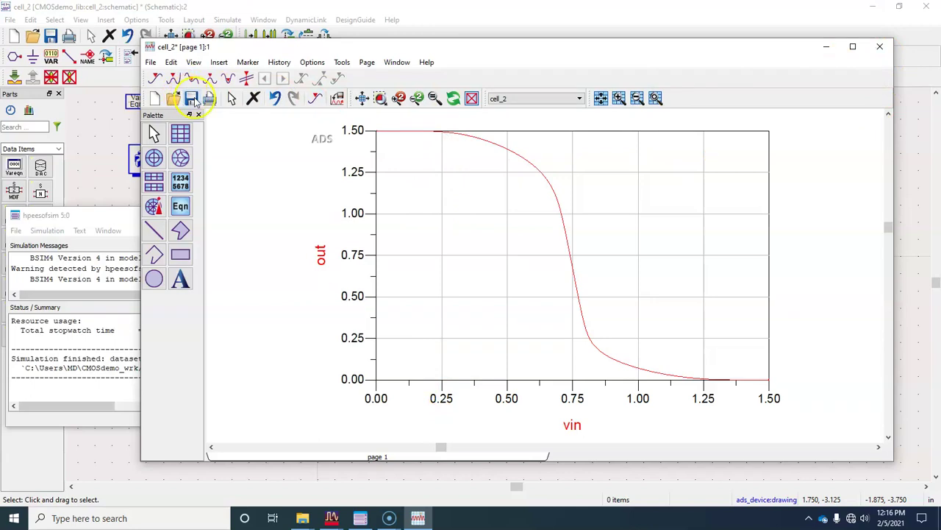
{"action": "left_click", "coordinate": [879, 46]}
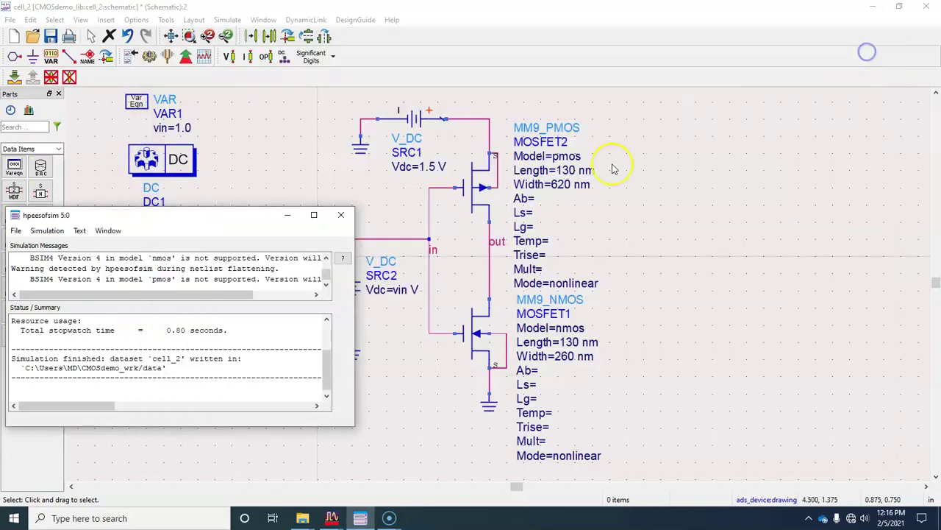
{"action": "left_click", "coordinate": [340, 214]}
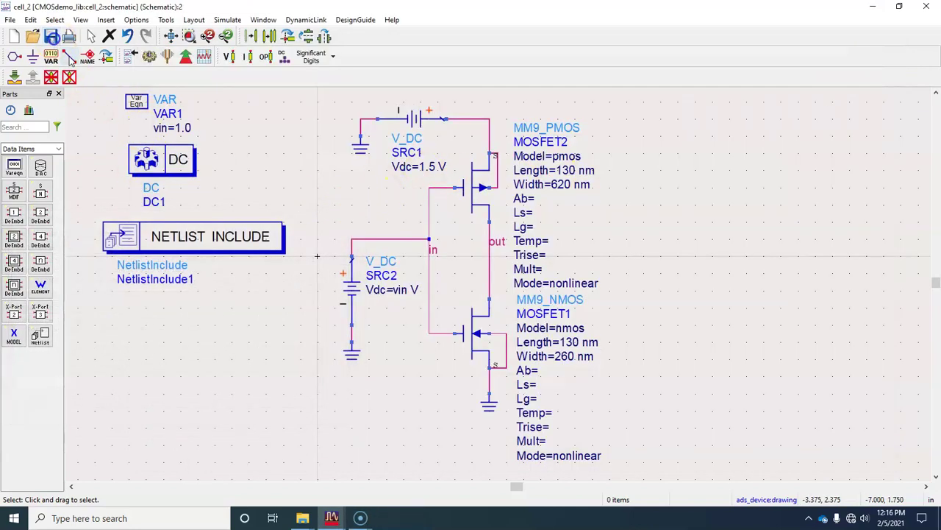